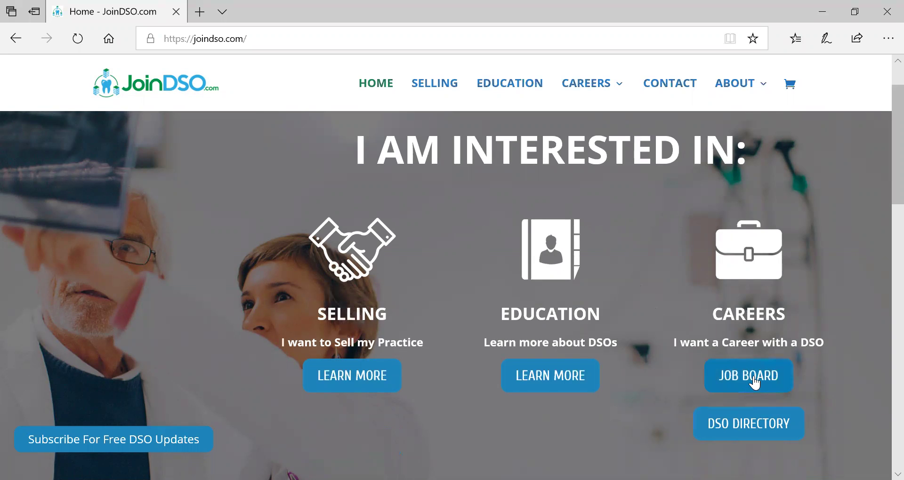
- Open the job board from the Careers section of the JoinDSO home page
scroll(754, 381, down, 3)
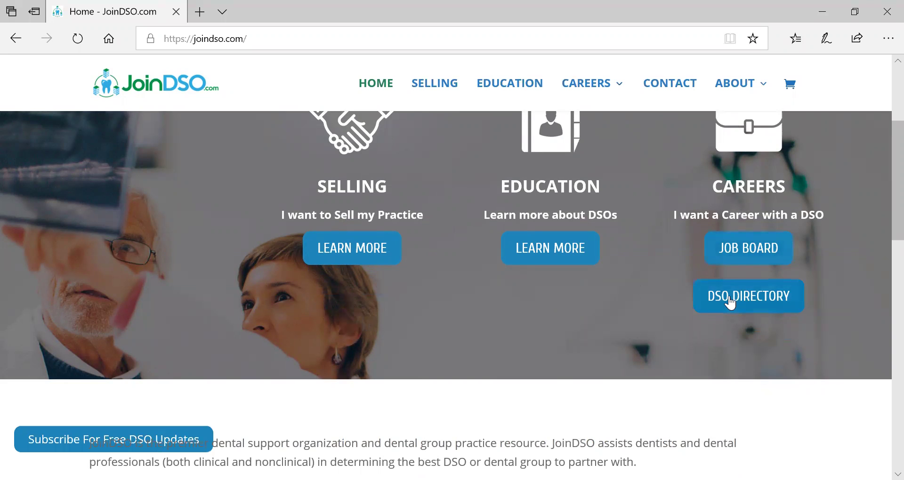
scroll(730, 300, up, 1)
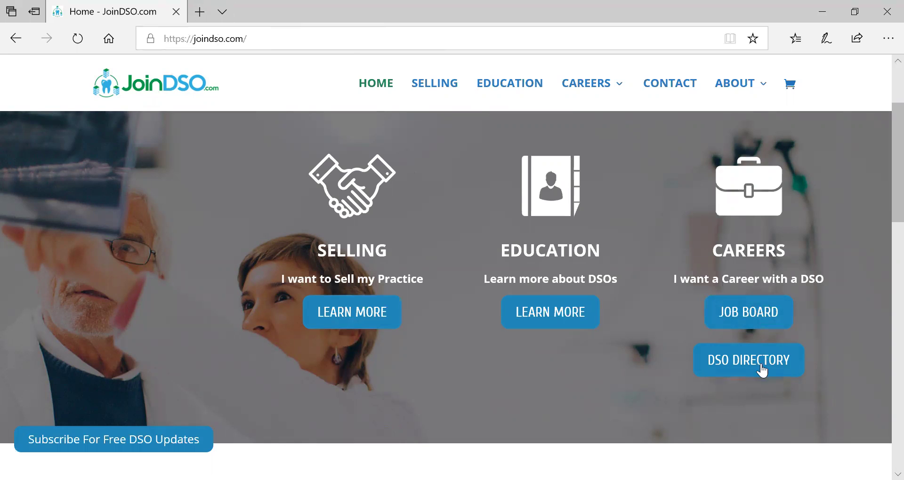
click(747, 313)
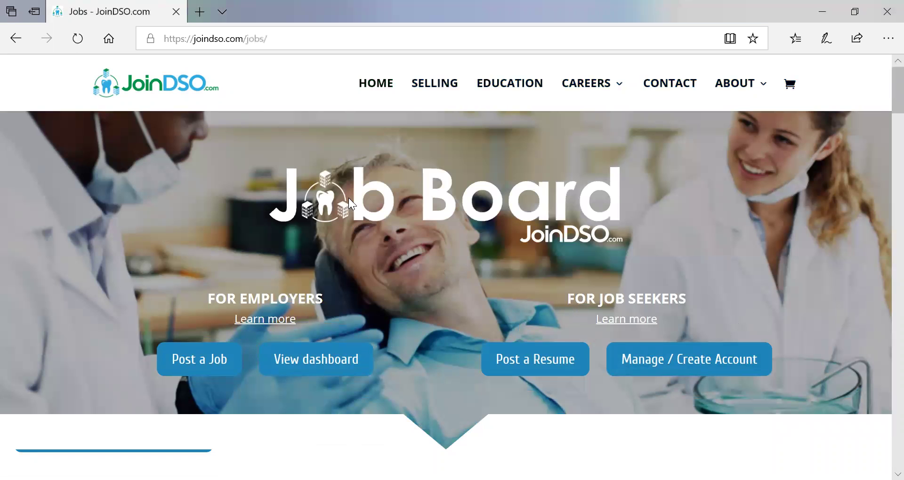
- Look through the open positions listed on the job board, checking their titles, companies, locations and categories
scroll(426, 282, down, 10)
scroll(427, 284, down, 12)
scroll(426, 291, down, 5)
scroll(424, 292, up, 4)
scroll(425, 288, down, 5)
click(449, 236)
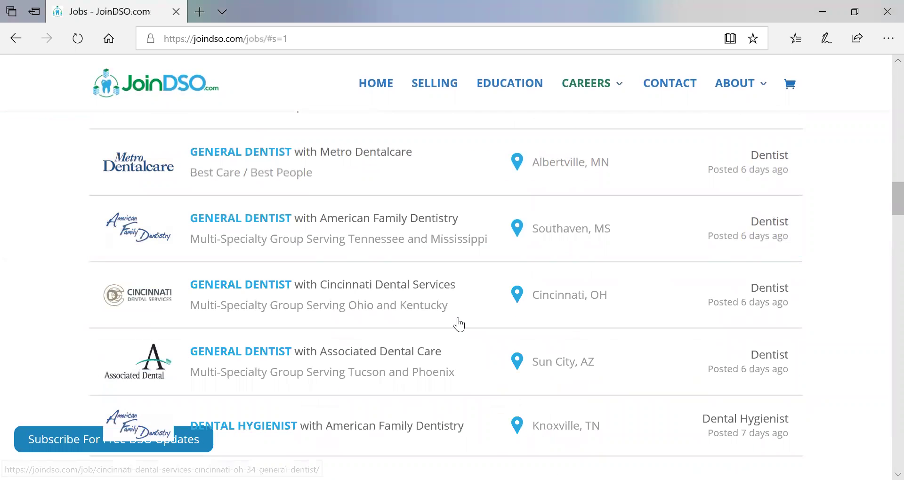
scroll(459, 324, down, 8)
scroll(457, 324, up, 13)
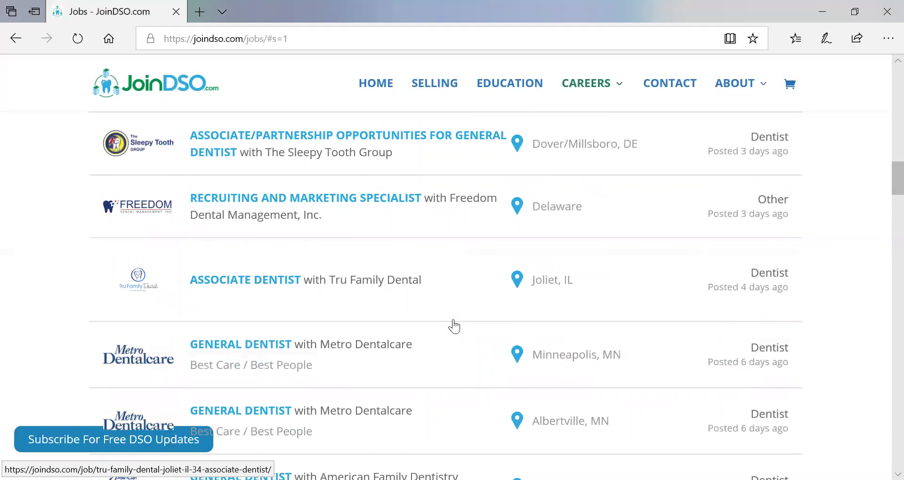
scroll(454, 326, up, 10)
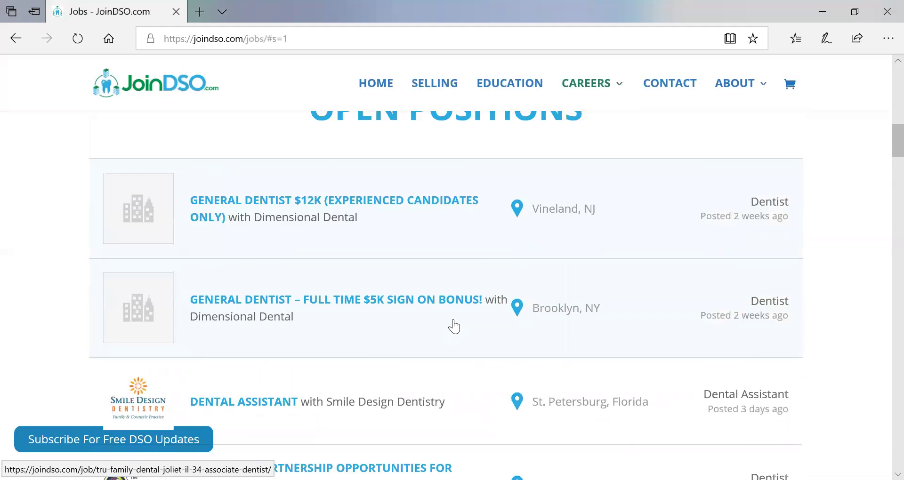
scroll(454, 326, up, 10)
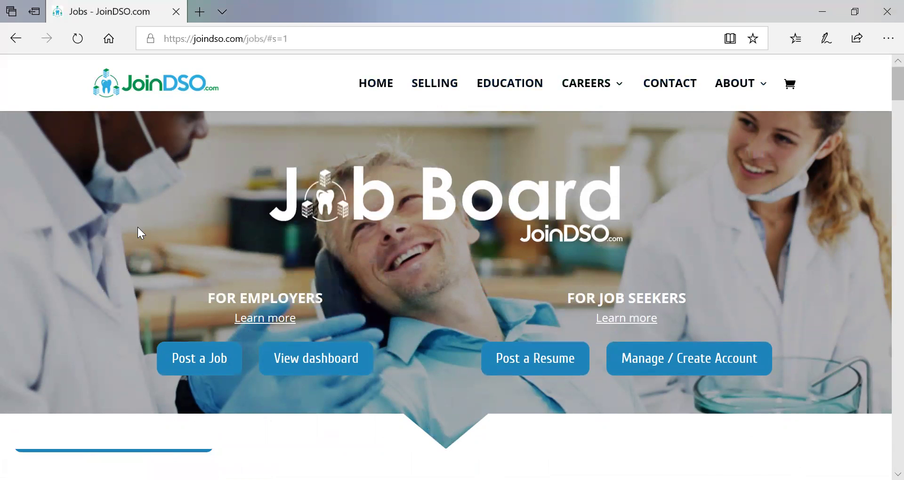
- View the employer dashboard page for posted jobs, then return to the job board
scroll(138, 226, down, 1)
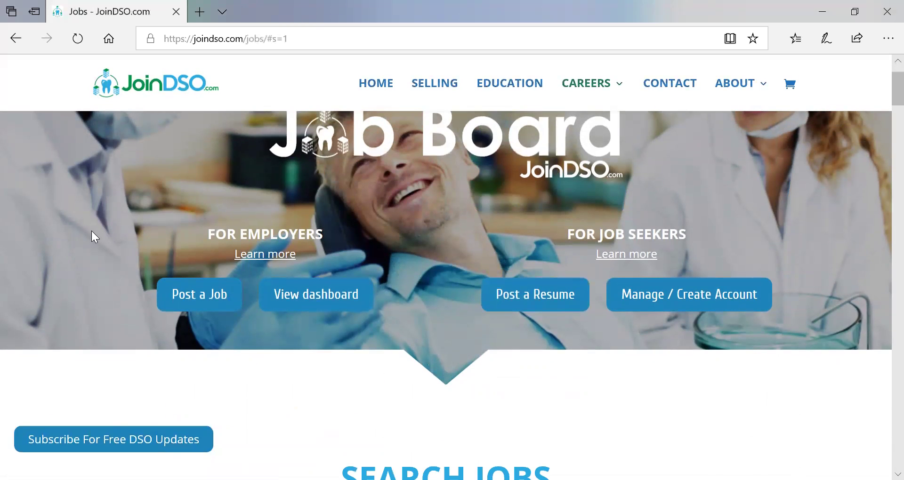
click(299, 296)
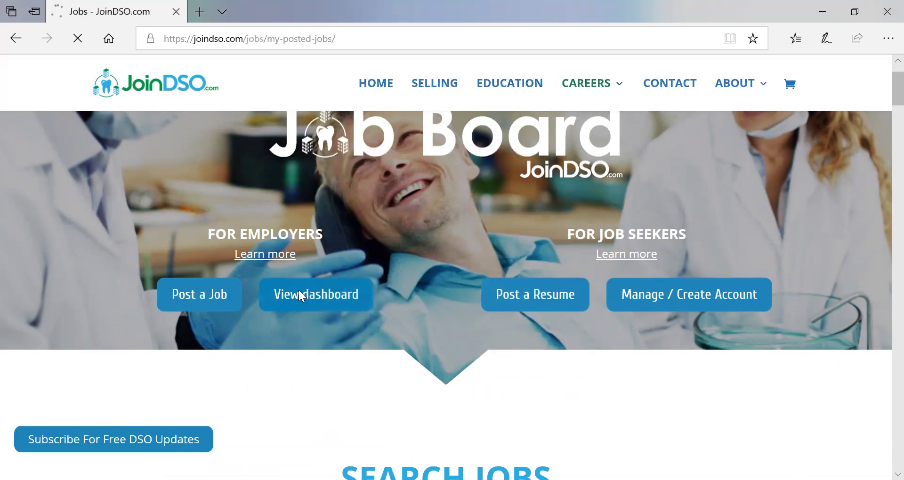
scroll(299, 290, down, 2)
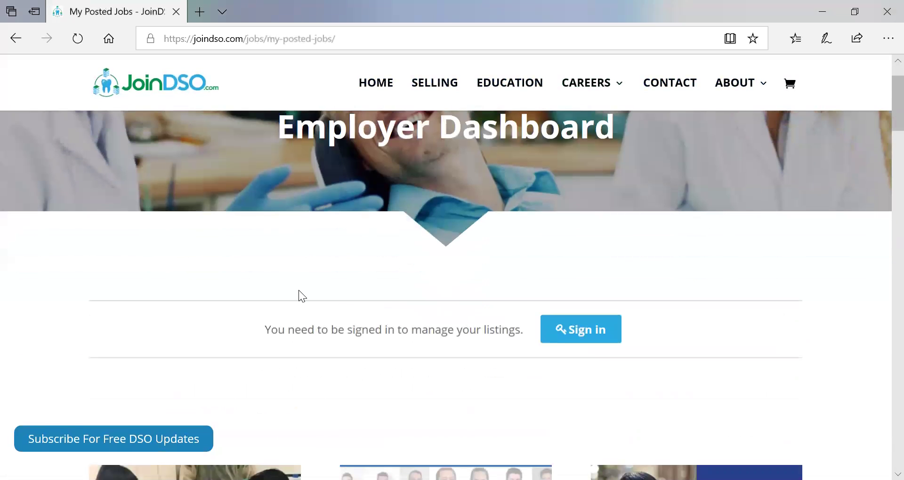
scroll(298, 291, down, 3)
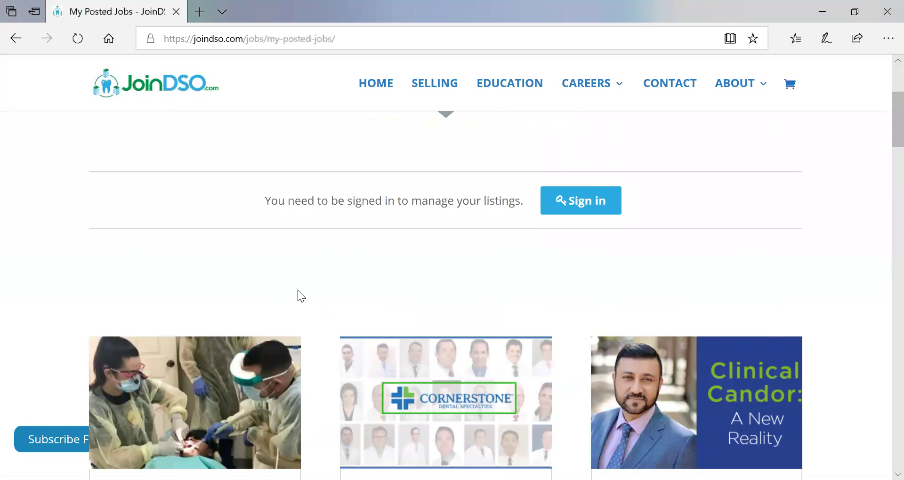
scroll(298, 290, down, 4)
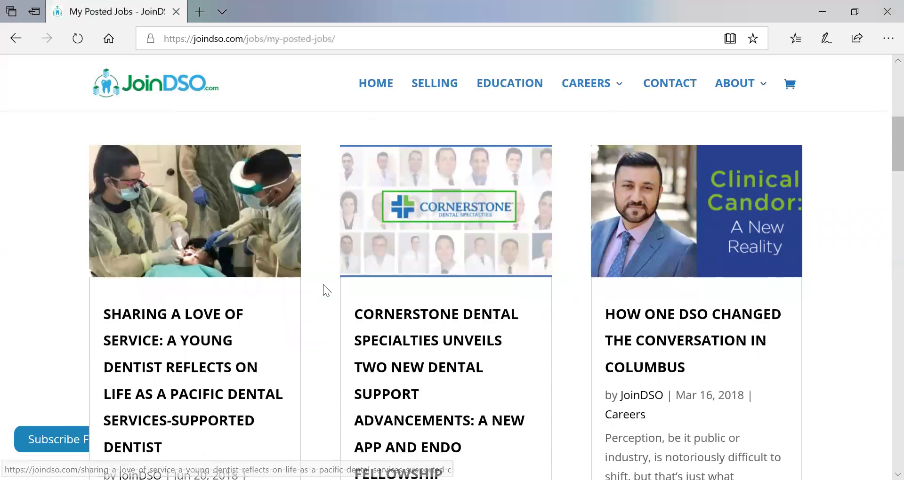
scroll(332, 287, down, 3)
scroll(100, 248, up, 7)
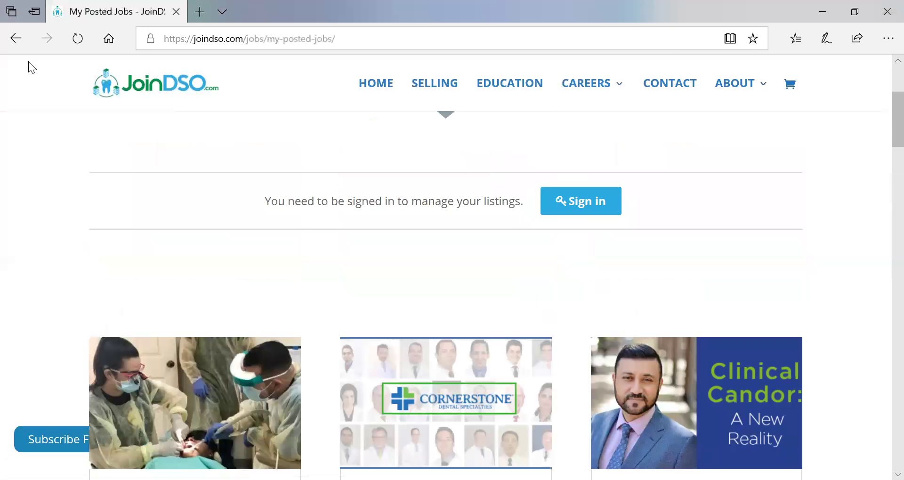
click(22, 40)
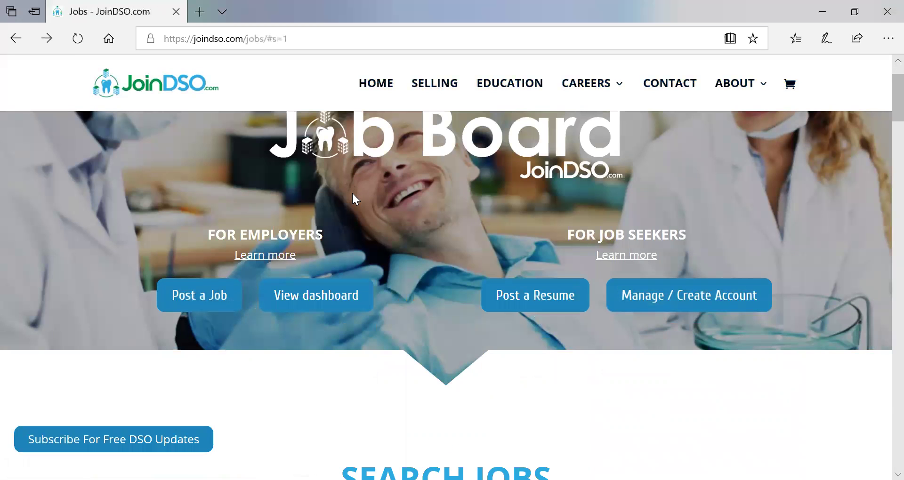
- Start posting a new job from the employers' section of the job board
scroll(351, 191, down, 2)
scroll(360, 197, up, 2)
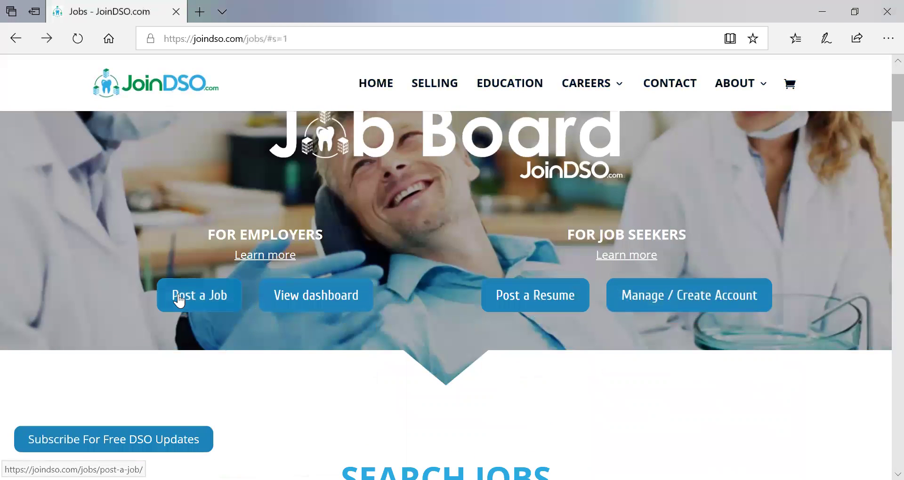
click(214, 289)
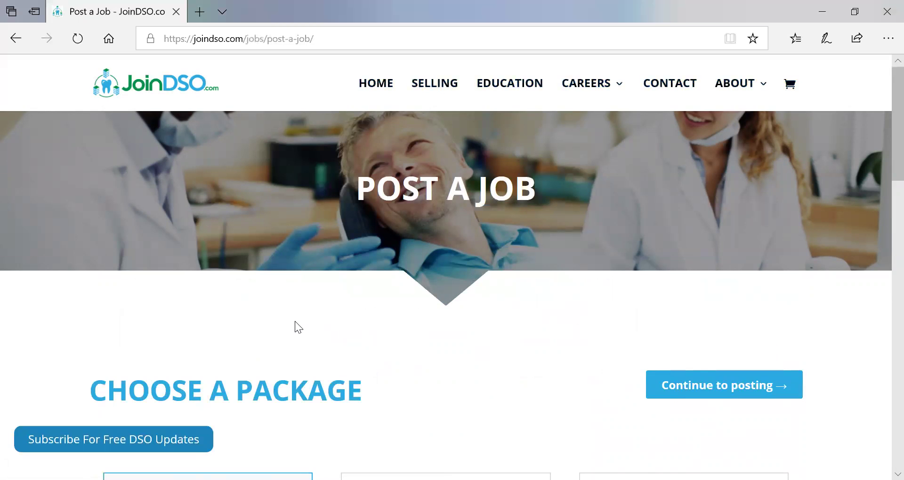
- Compare the job posting packages, from the single job post to the annual unlimited plans, by price and description
scroll(295, 321, down, 5)
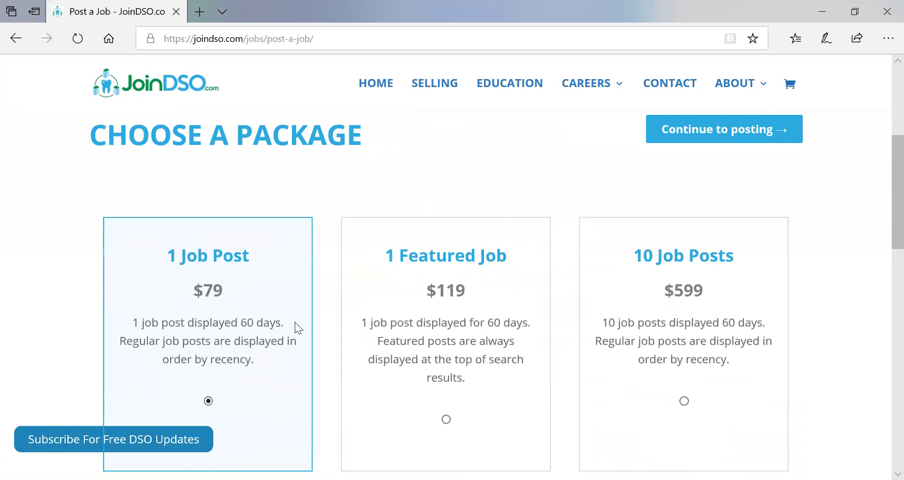
scroll(317, 304, down, 6)
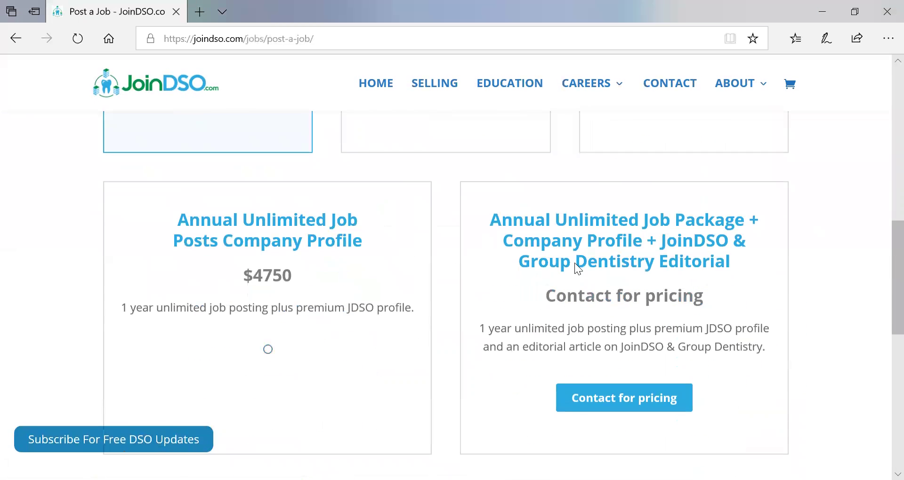
scroll(592, 252, up, 5)
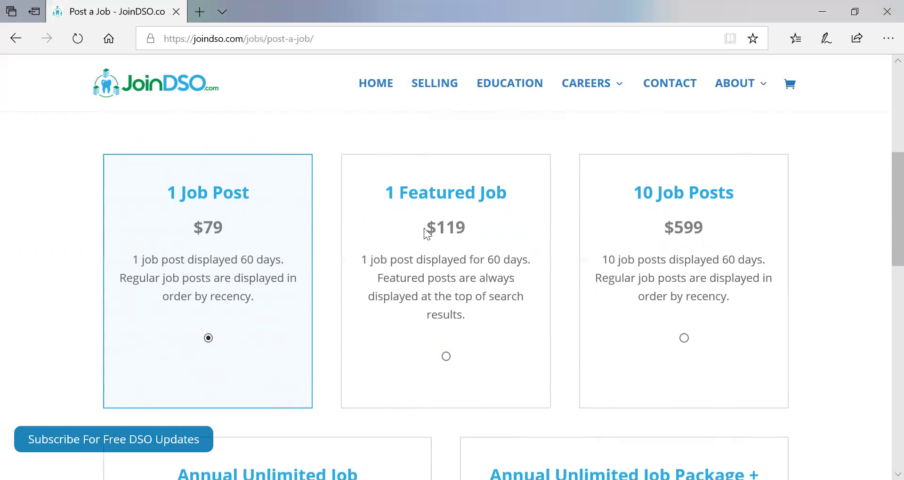
scroll(584, 244, down, 2)
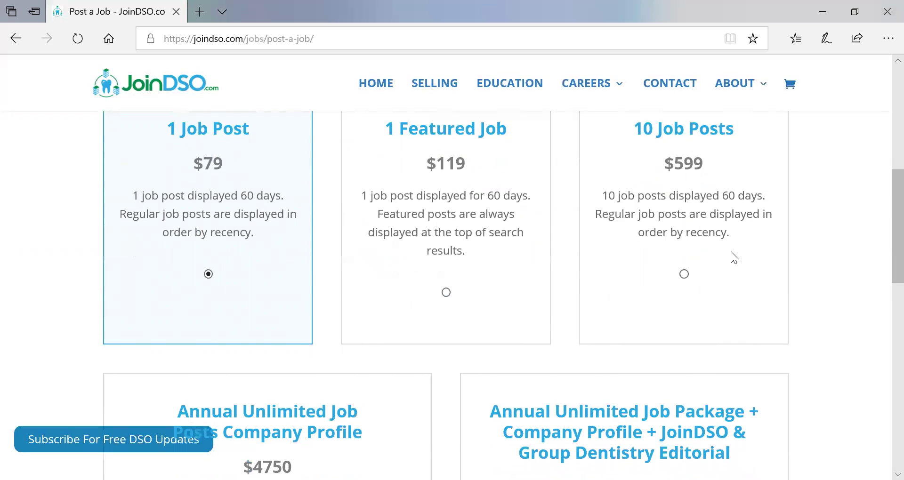
scroll(729, 250, down, 2)
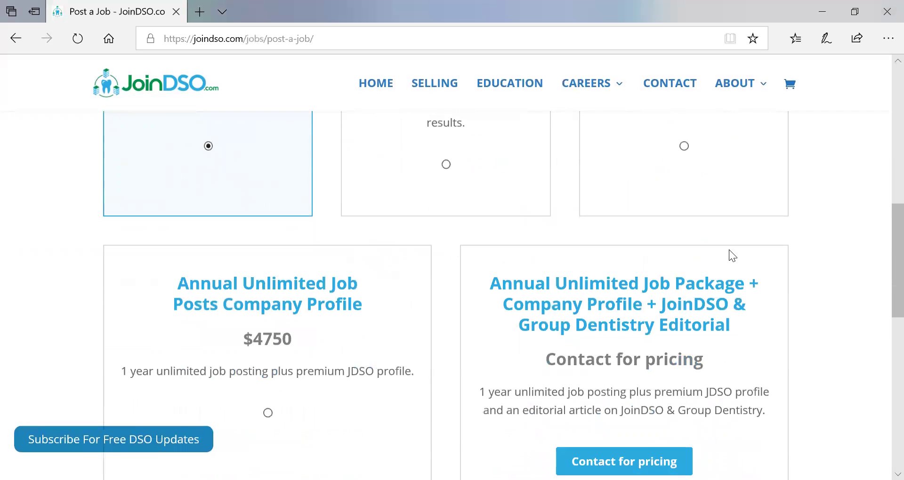
scroll(729, 250, down, 1)
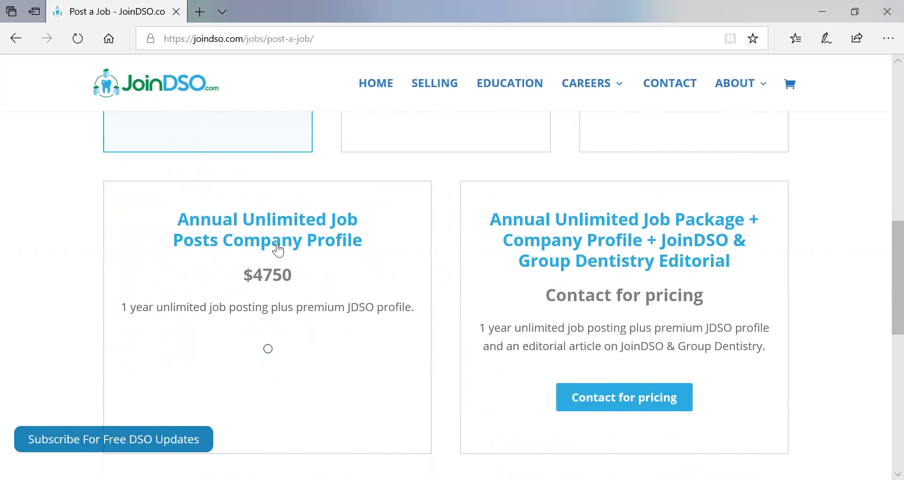
- Choose the 10 Job Posts package and continue to the job posting form
scroll(723, 311, up, 5)
scroll(723, 311, up, 2)
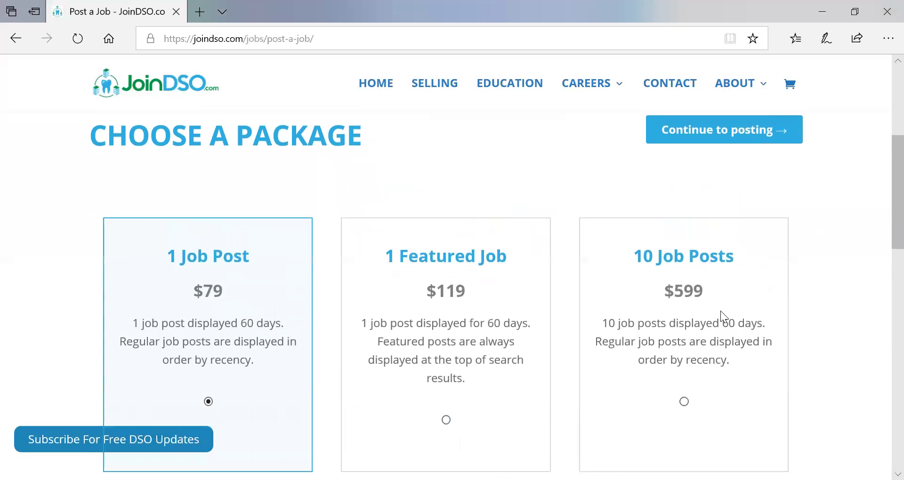
click(684, 401)
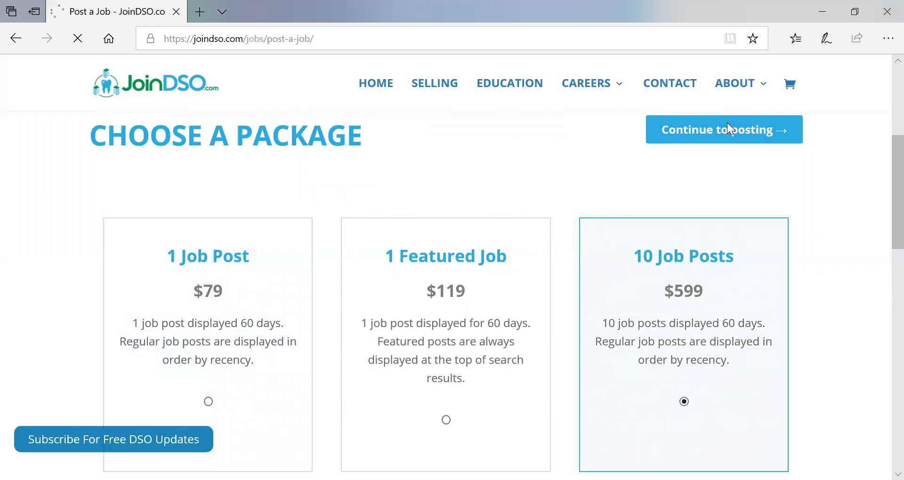
click(721, 134)
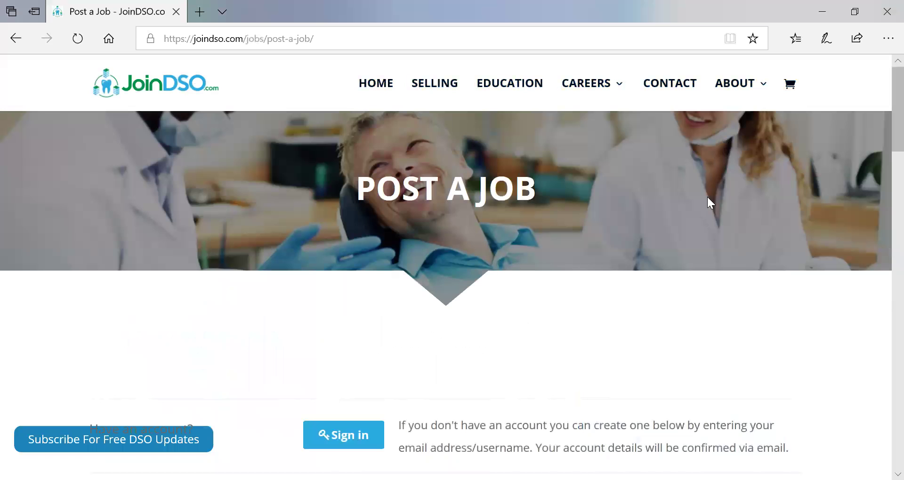
- Examine the posting form's sign-in option and its email, job title, location and job type fields
scroll(412, 340, down, 3)
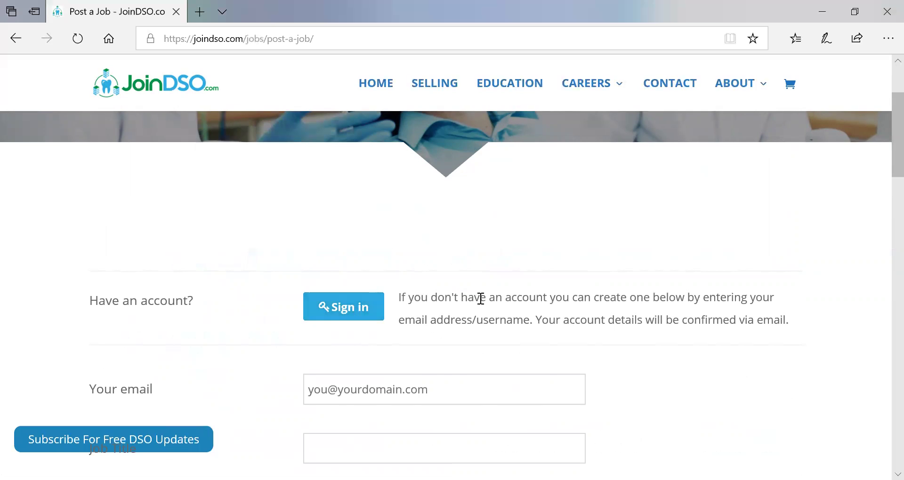
scroll(480, 299, down, 2)
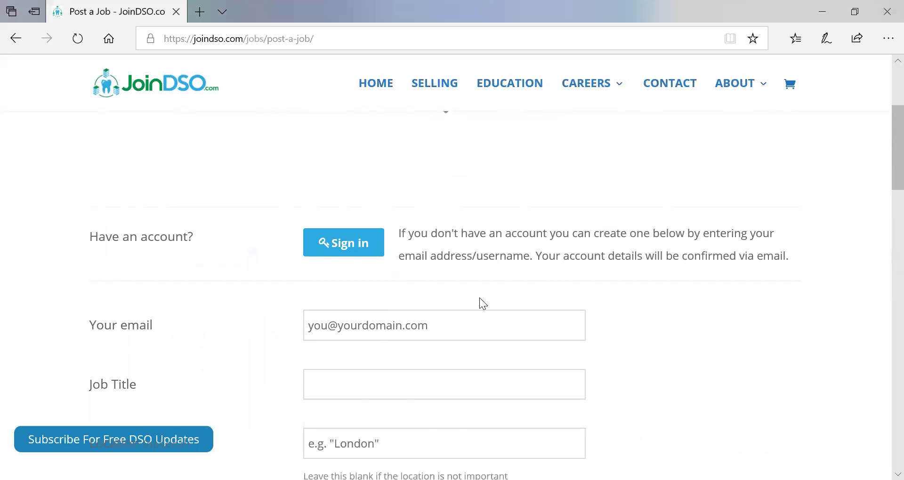
scroll(471, 292, down, 2)
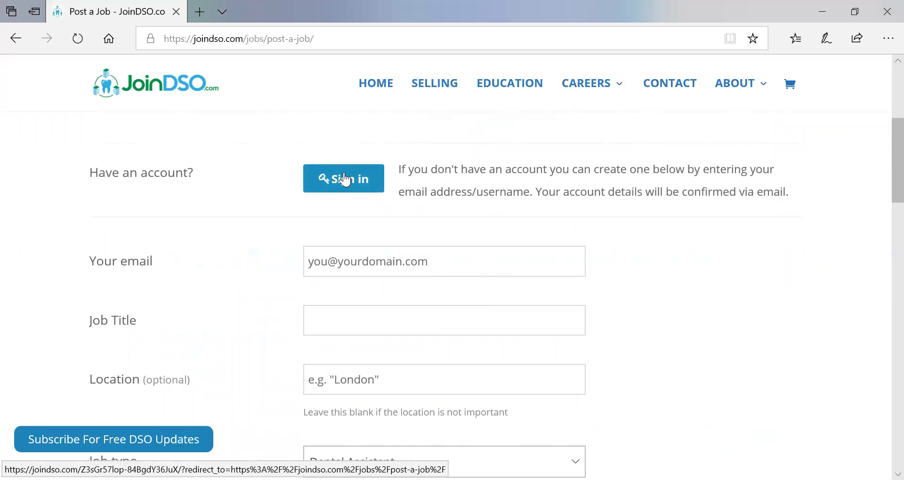
scroll(447, 260, down, 2)
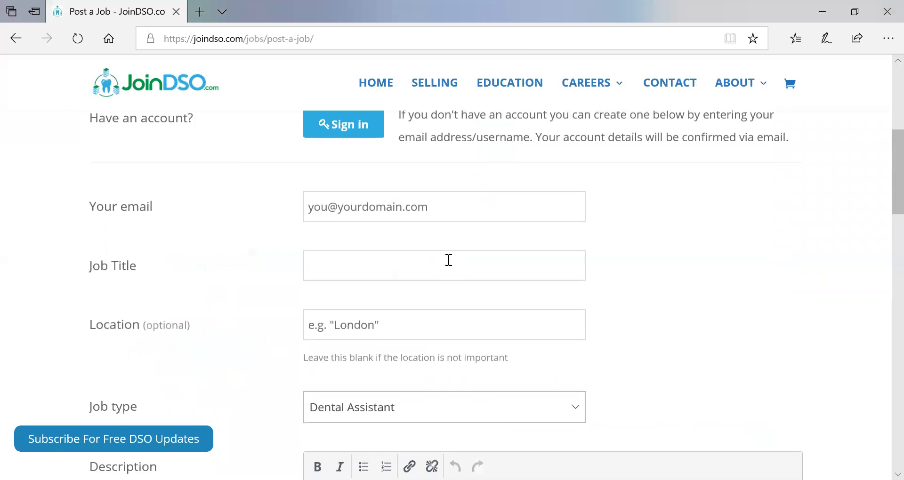
click(456, 201)
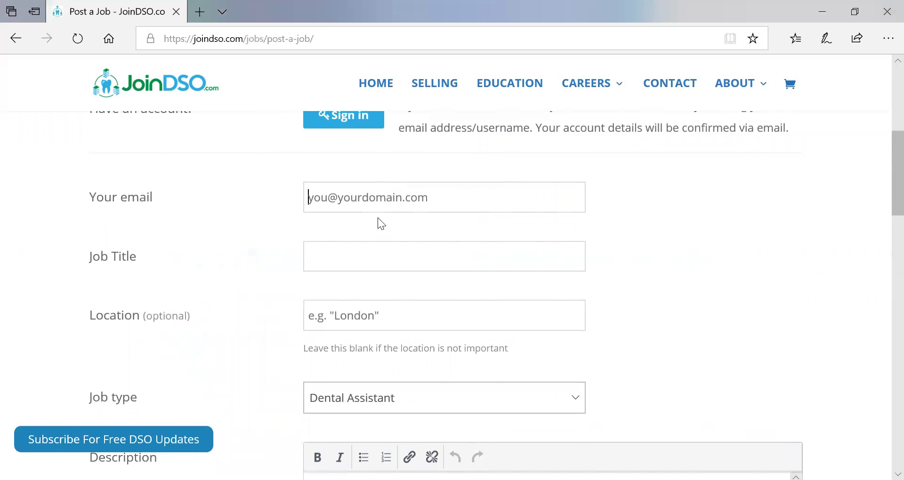
click(388, 263)
scroll(401, 250, down, 2)
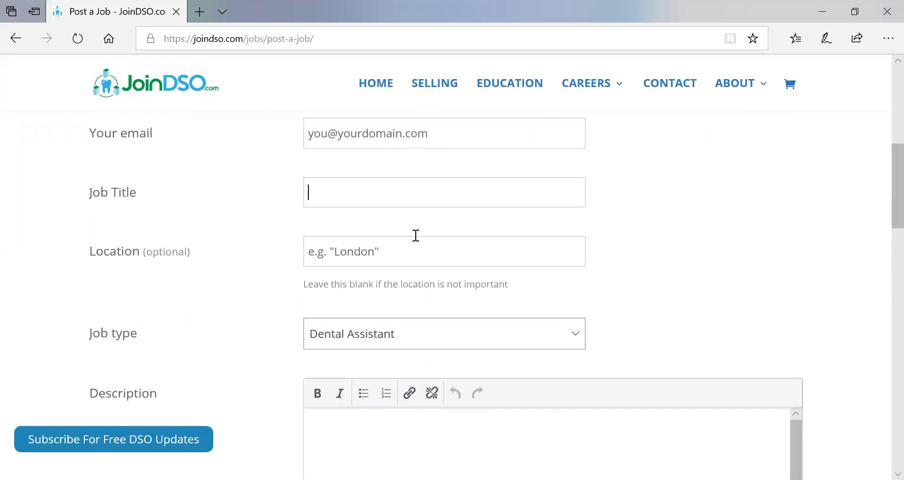
scroll(410, 290, down, 2)
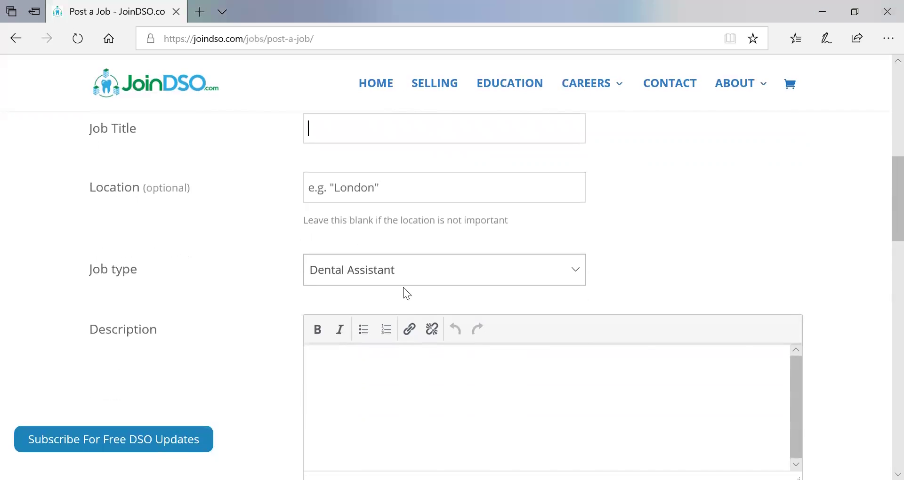
- Set the job type of the new posting to Dentist
click(412, 274)
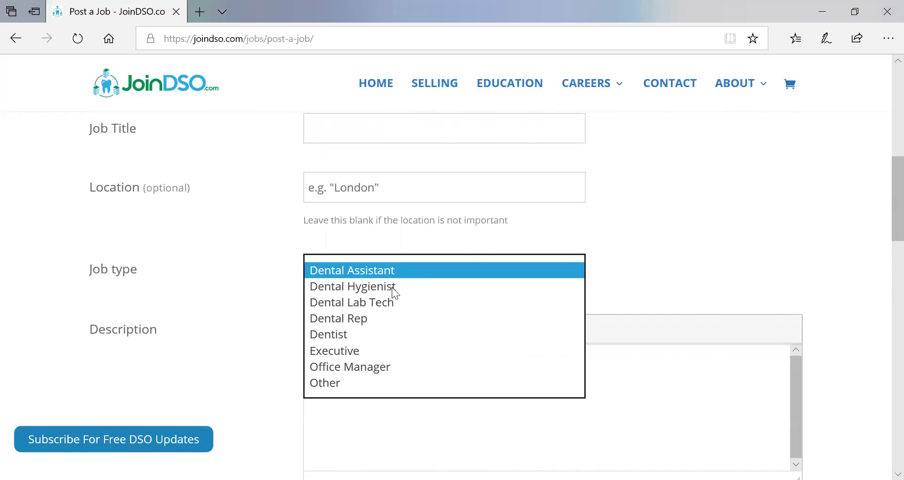
click(358, 335)
scroll(482, 313, up, 3)
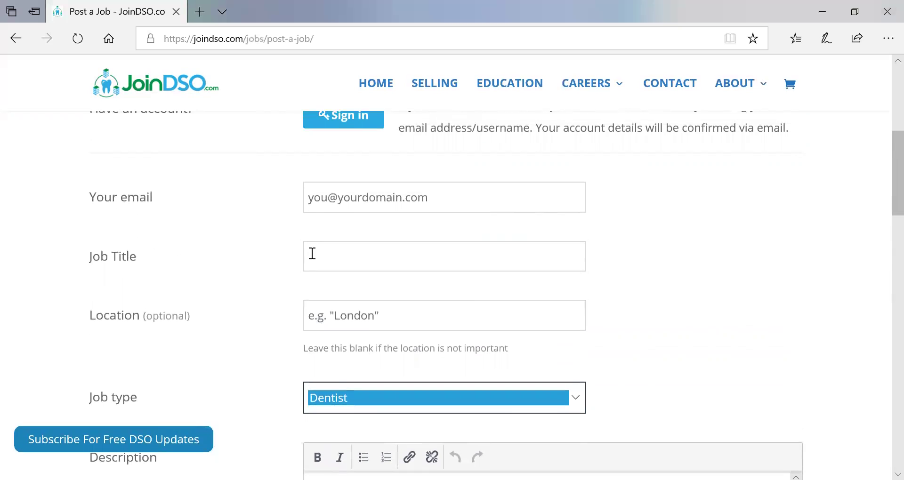
click(312, 252)
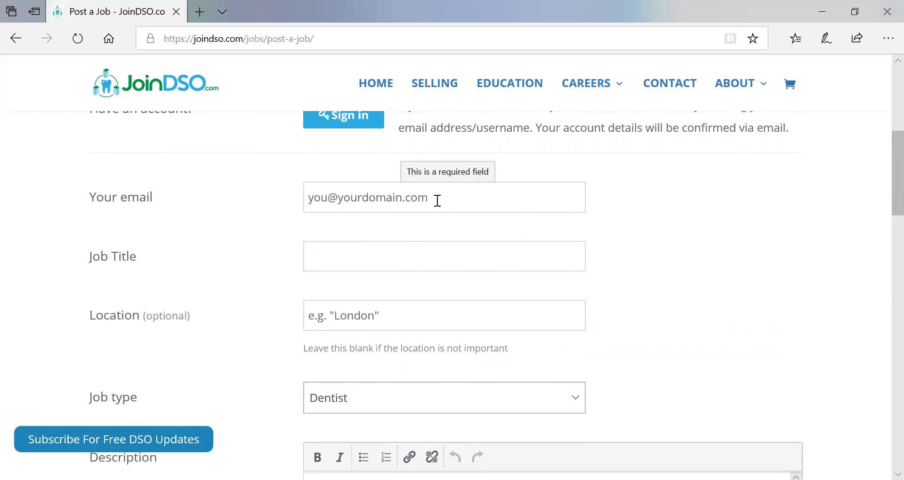
- Examine the rest of the posting form: description, application email/URL, company details, logo upload and preview option
scroll(435, 214, down, 4)
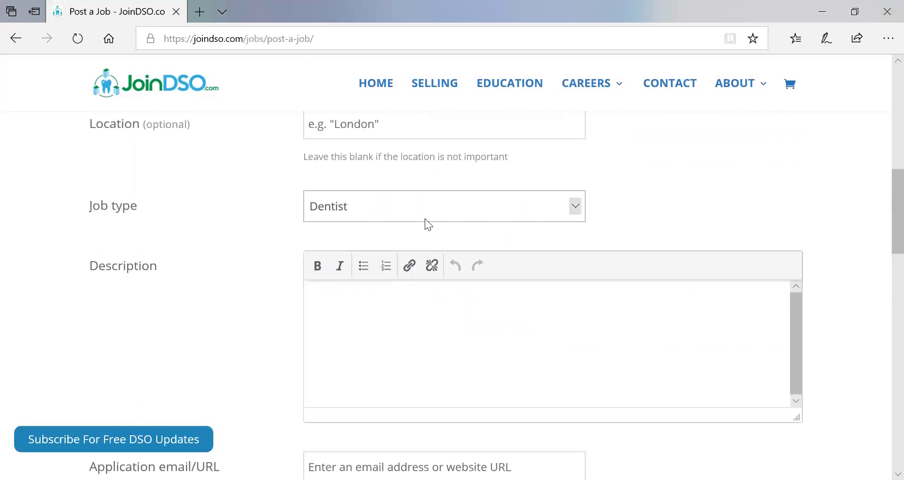
scroll(397, 312, down, 1)
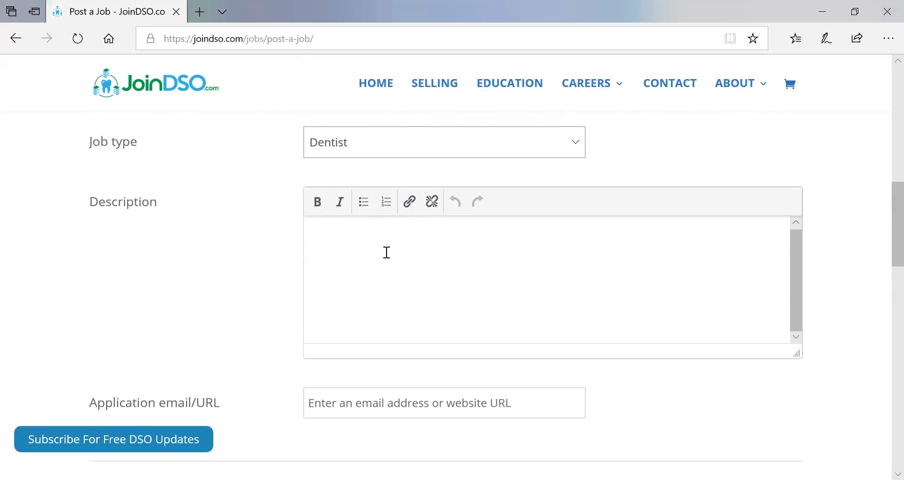
scroll(386, 253, down, 2)
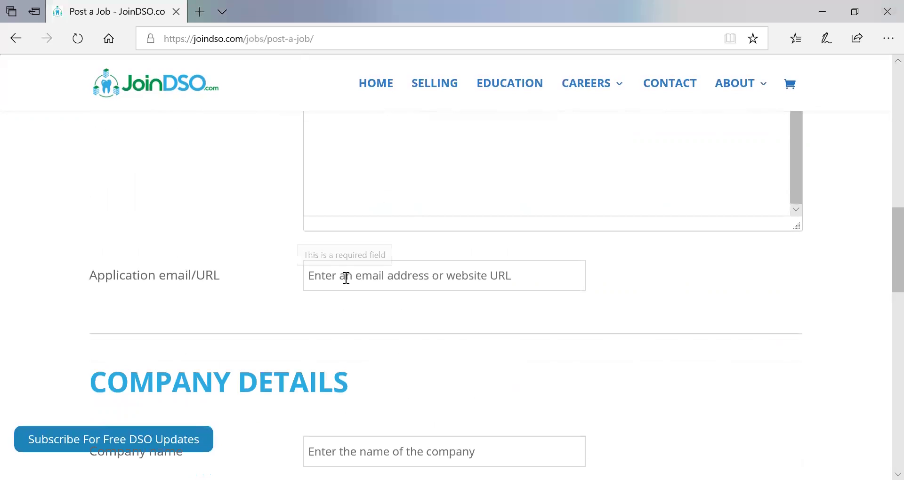
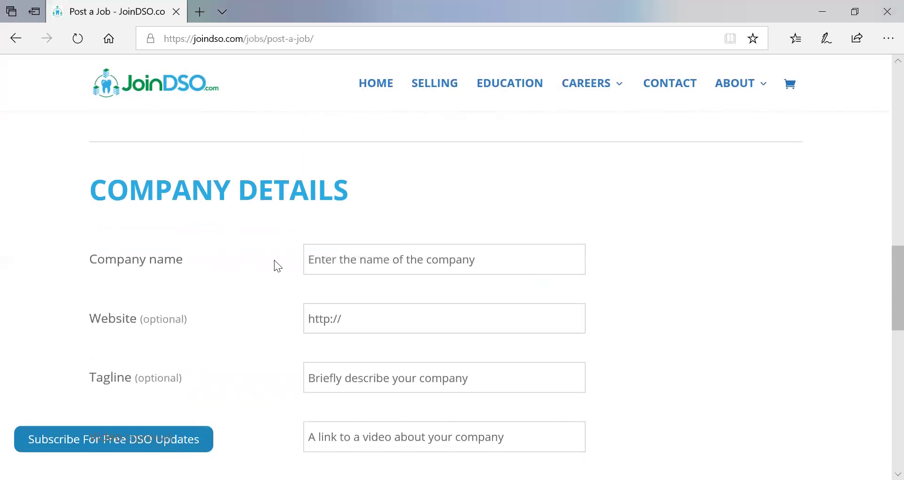
scroll(274, 260, down, 2)
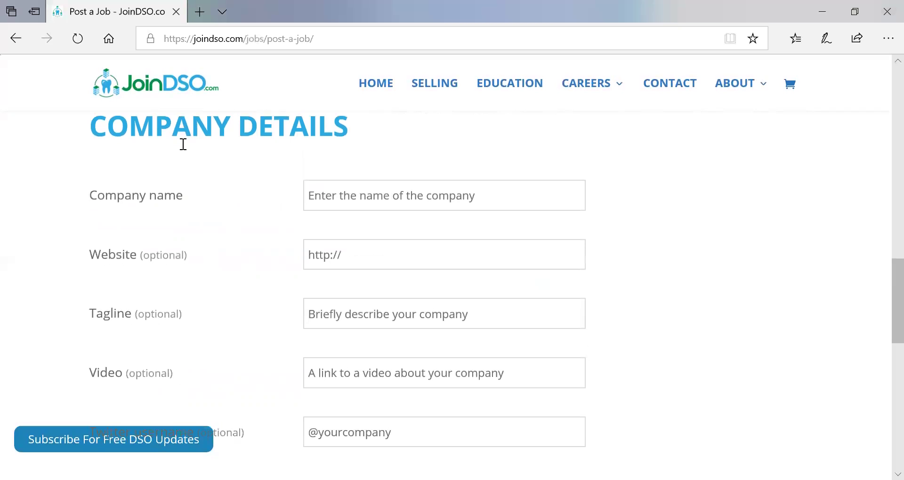
scroll(226, 211, down, 2)
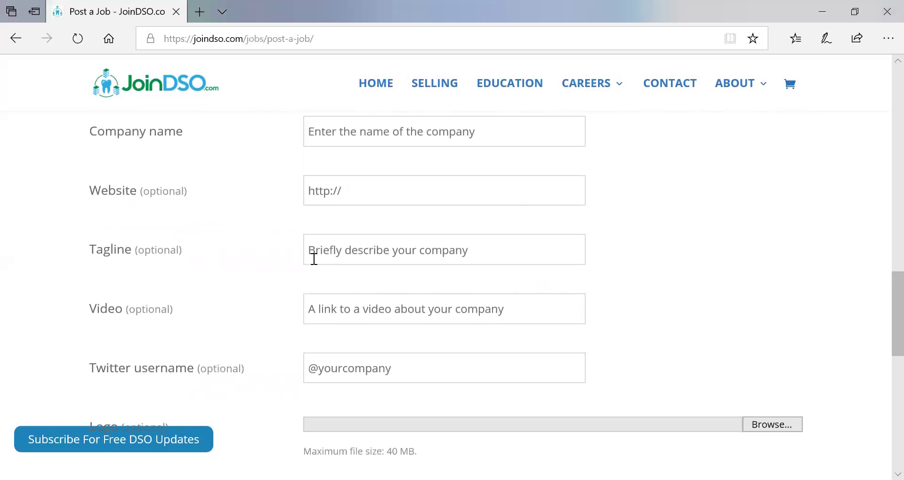
scroll(329, 257, down, 2)
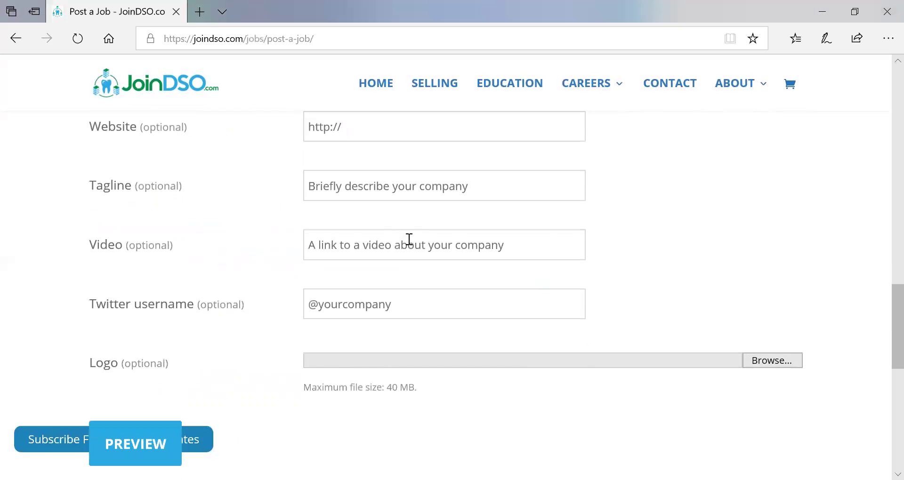
scroll(266, 248, down, 4)
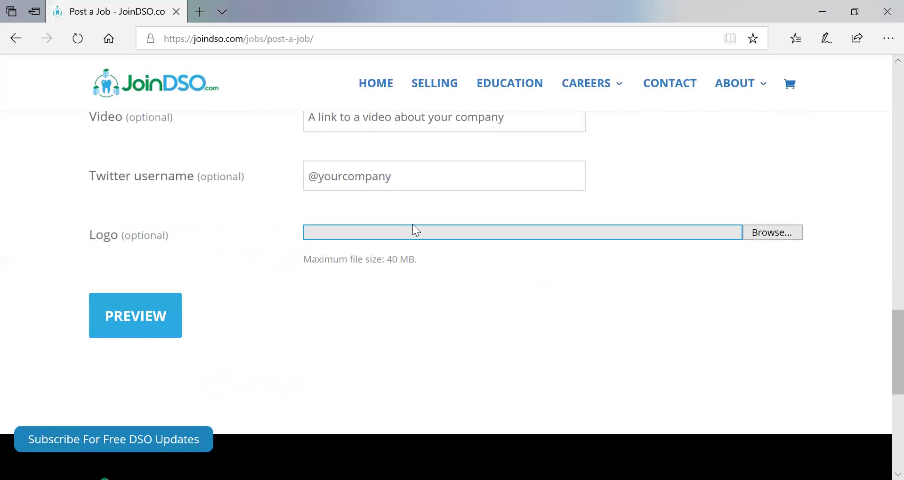
scroll(219, 278, down, 2)
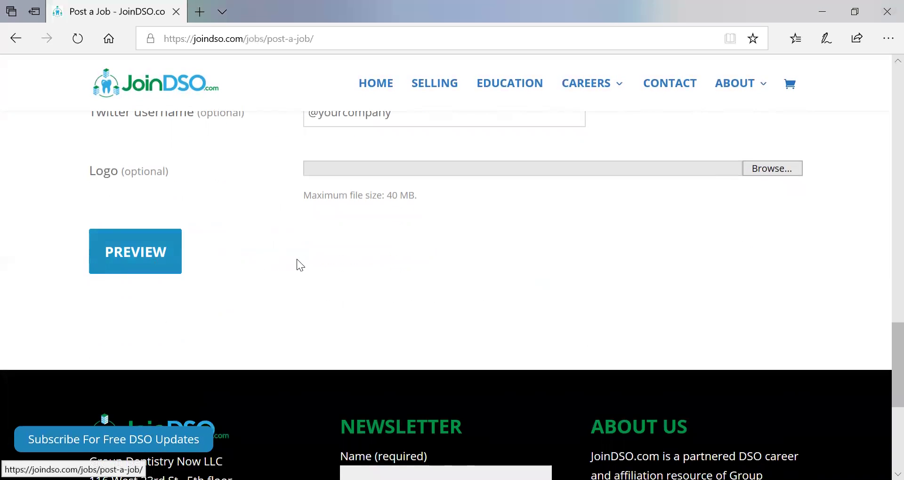
scroll(212, 282, up, 2)
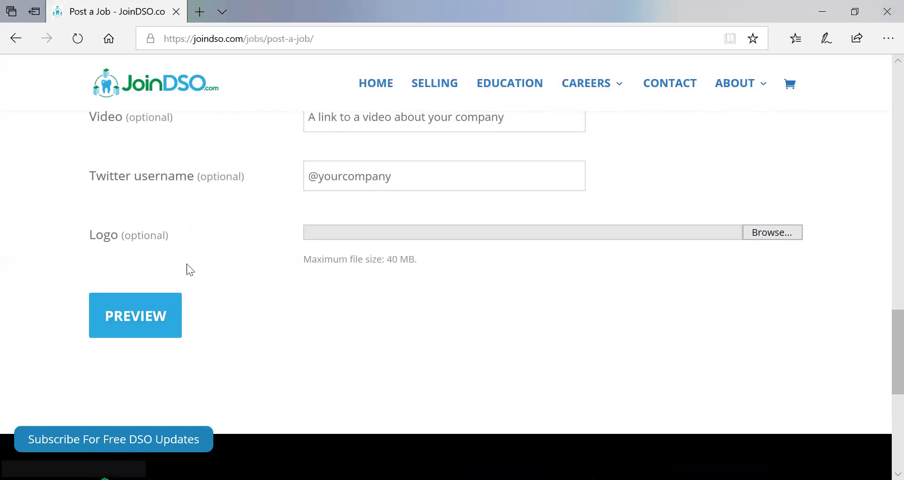
- Leave the posting form and open the Job Board page of the careers section
scroll(188, 270, up, 10)
scroll(325, 284, up, 15)
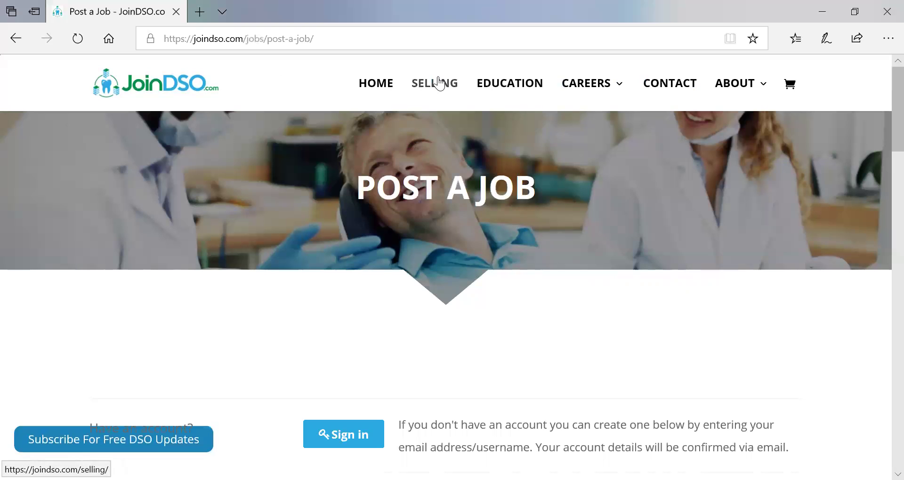
mouse_move(605, 92)
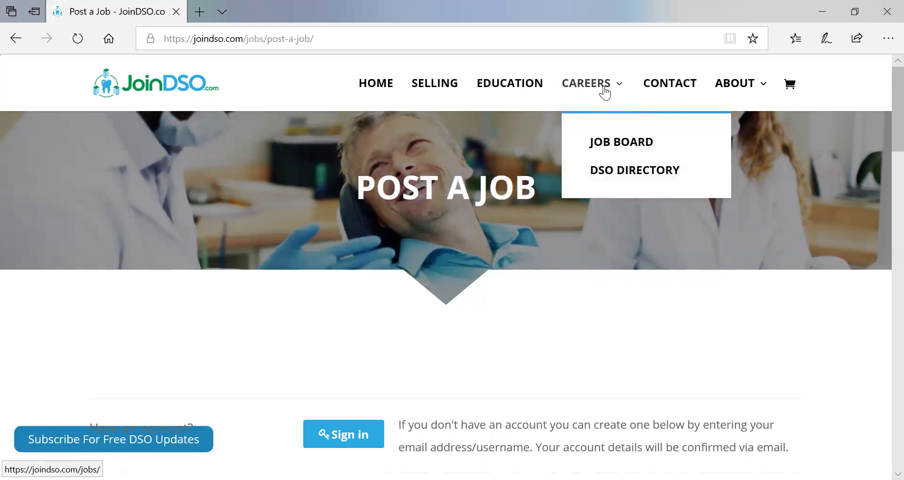
click(611, 146)
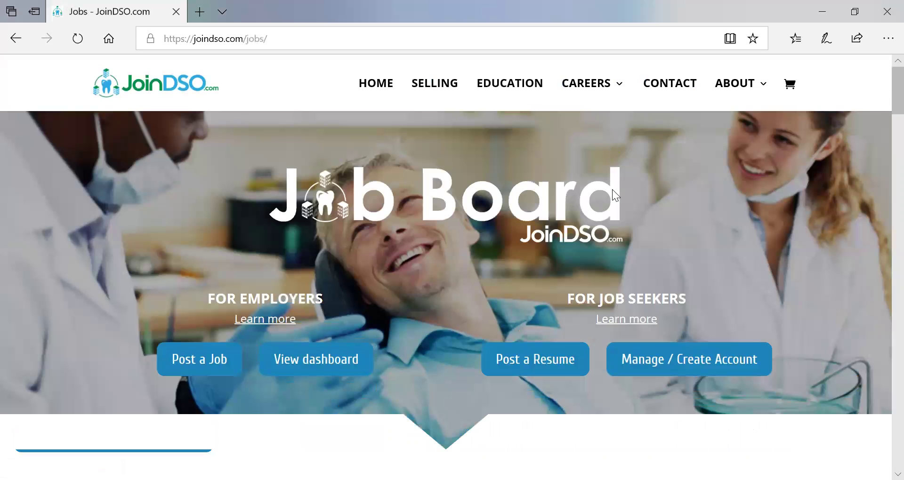
- Open the Dental Assistant listing by Smile Design Dentistry in St. Petersburg, Florida, from the open positions
scroll(377, 306, down, 10)
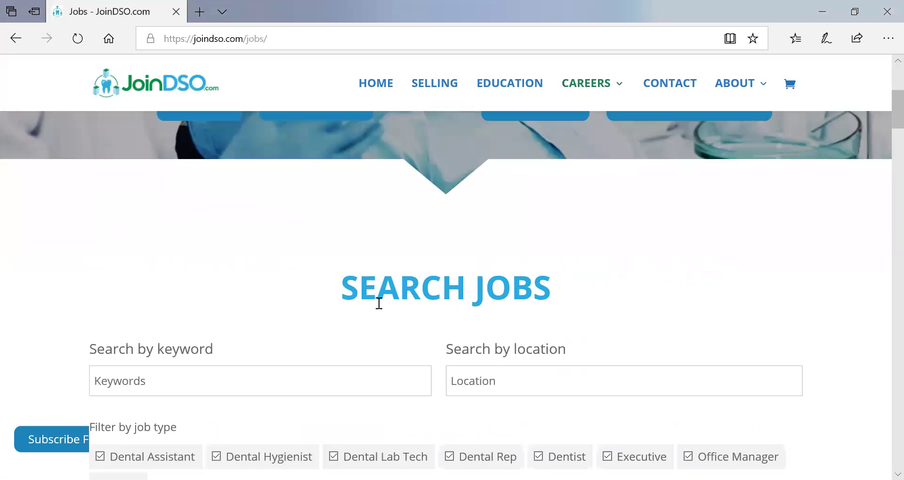
scroll(371, 305, down, 5)
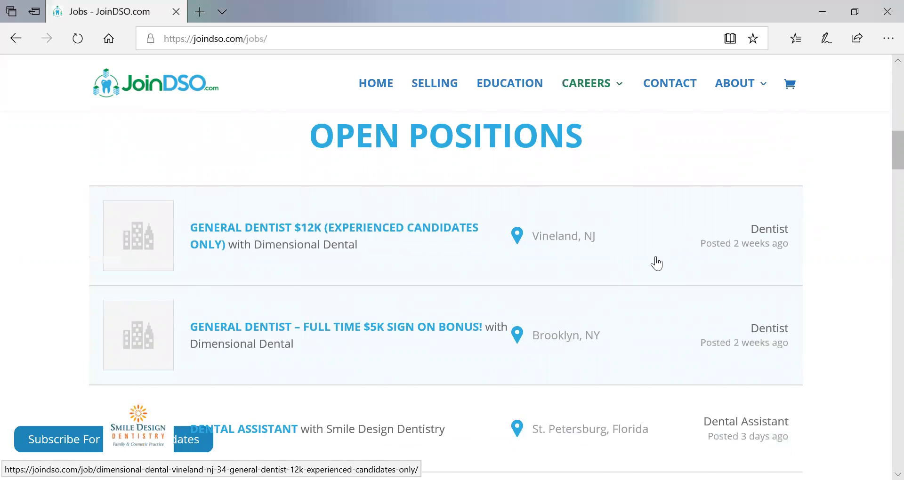
scroll(571, 215, down, 1)
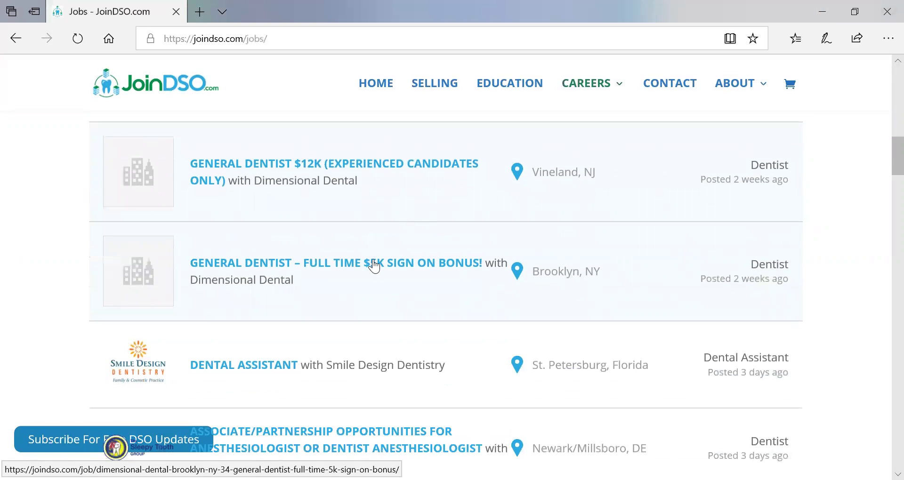
scroll(376, 267, down, 2)
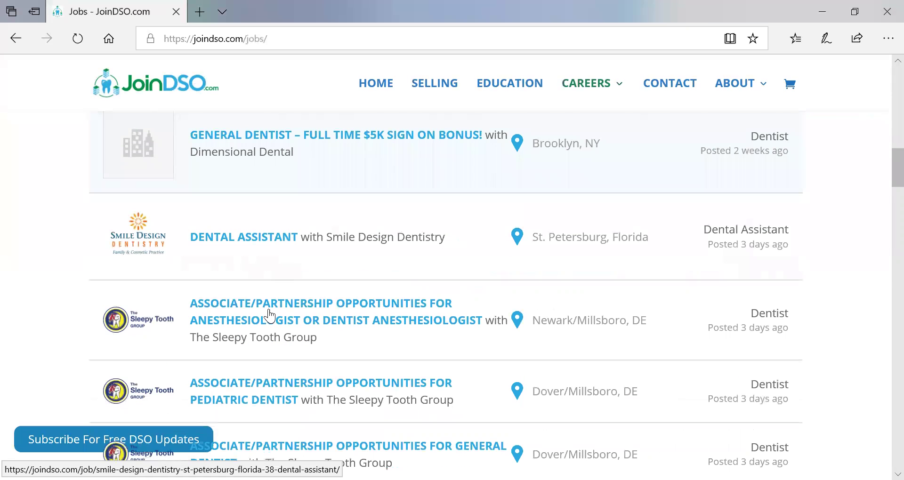
click(282, 240)
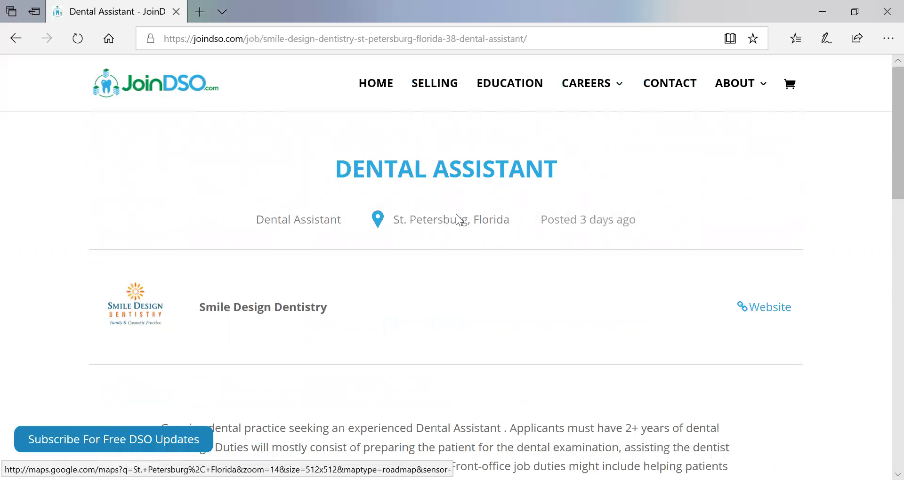
- Review the Dental Assistant listing's company information and responsibilities, and reveal its options for applying
scroll(462, 218, down, 1)
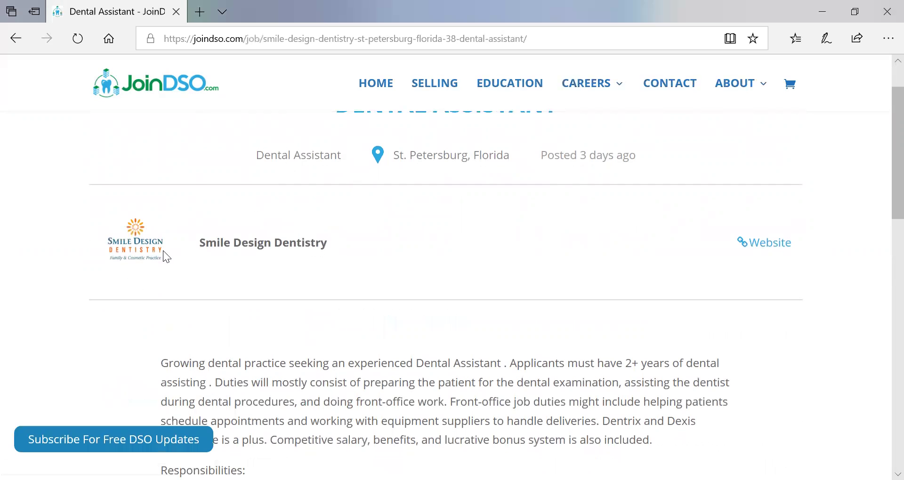
scroll(307, 247, down, 1)
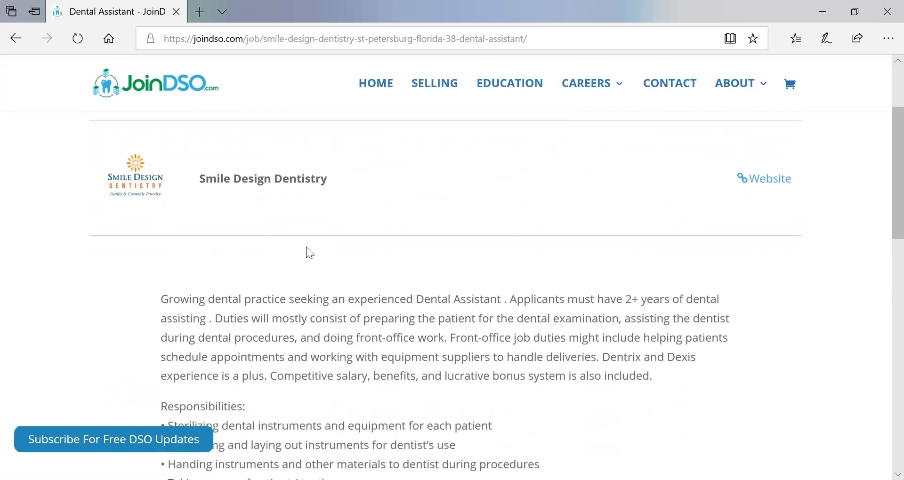
scroll(307, 247, down, 4)
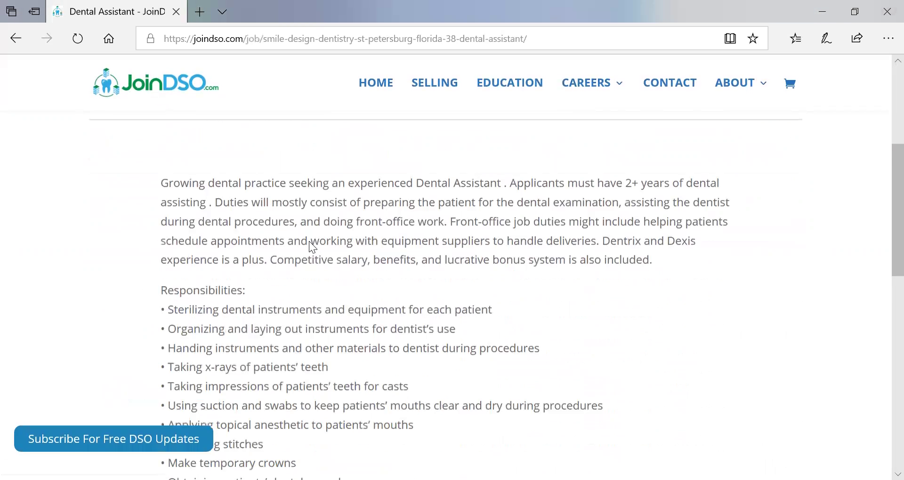
scroll(274, 323, down, 3)
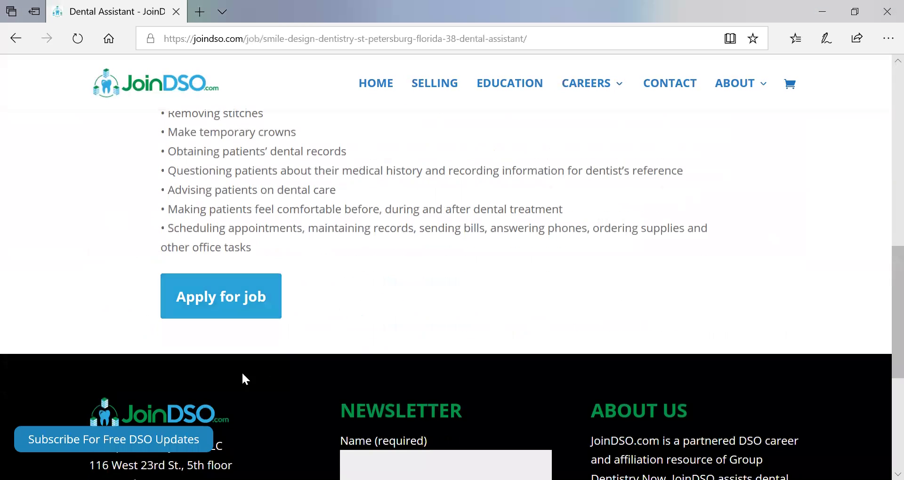
click(232, 309)
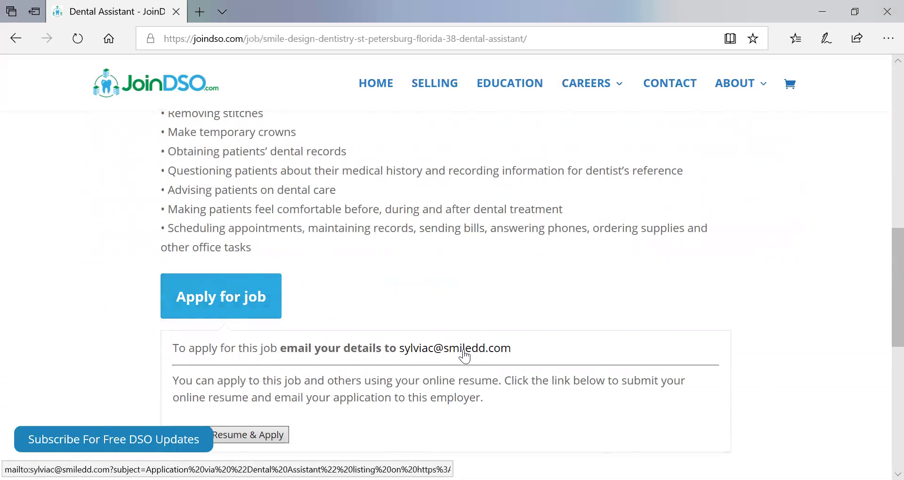
scroll(464, 356, down, 1)
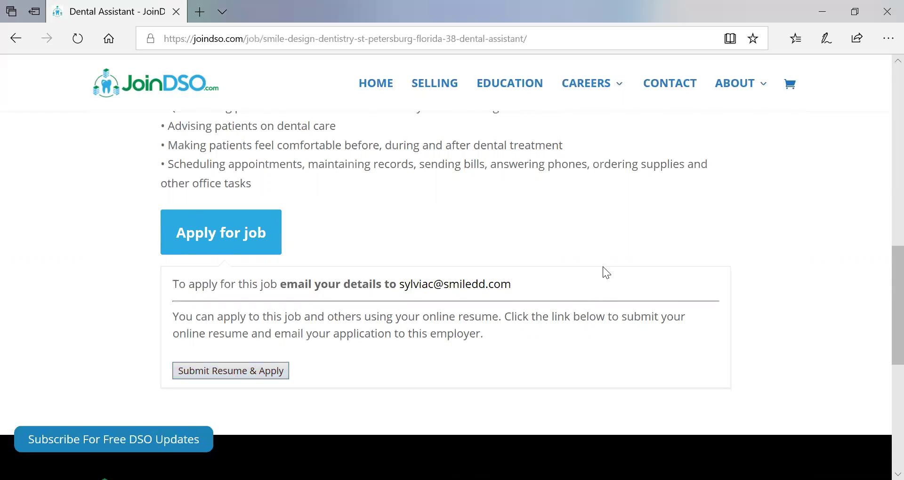
- Return to the job board's open positions and load more listings at the end of the list
scroll(599, 267, up, 15)
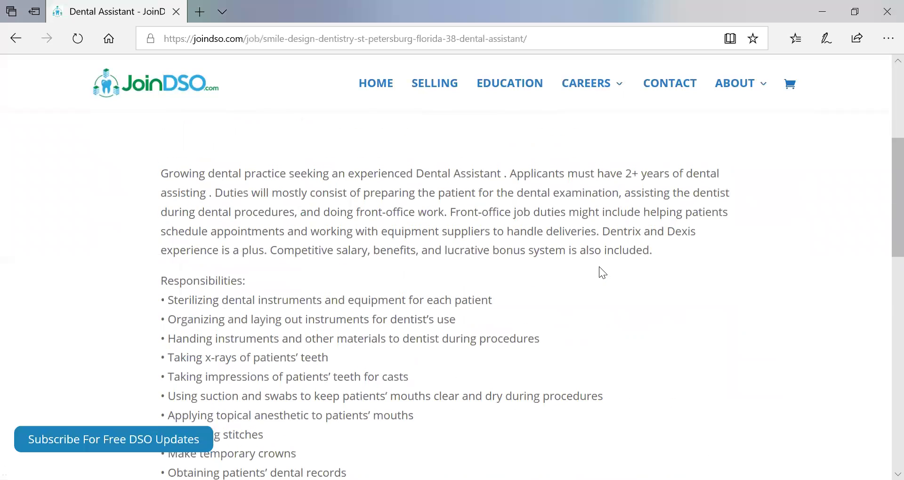
click(19, 44)
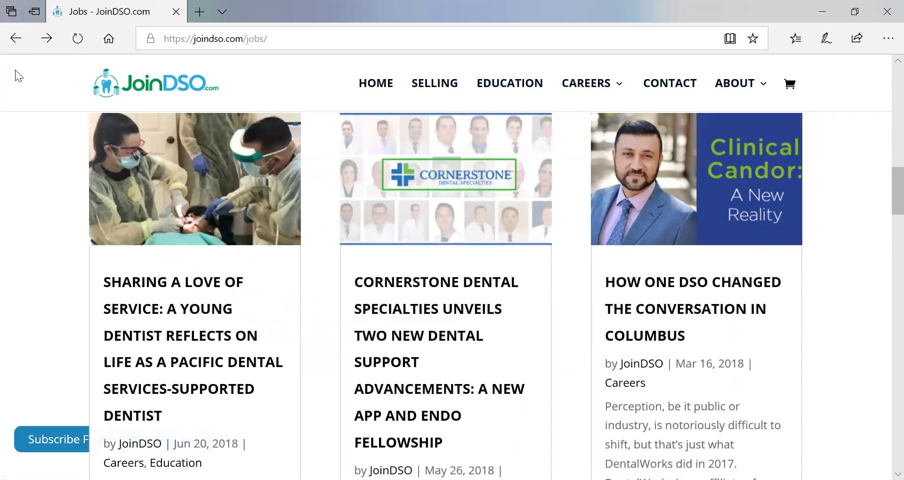
scroll(417, 212, down, 2)
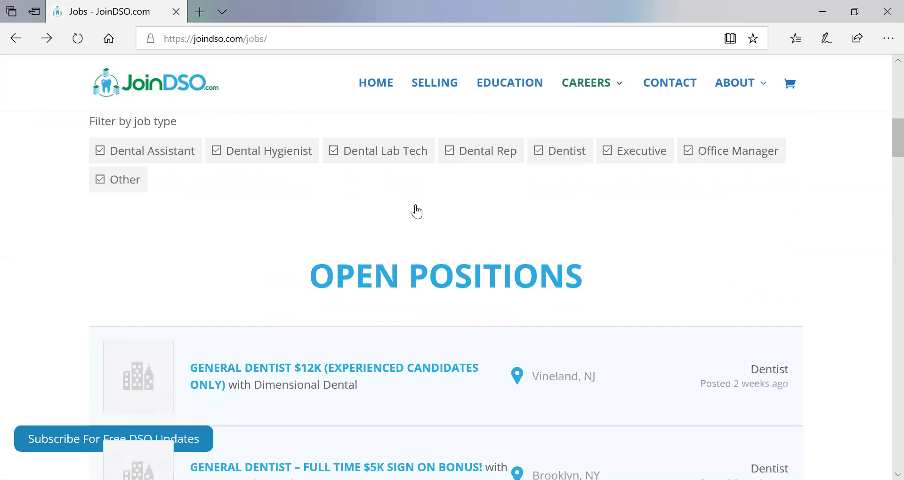
scroll(416, 209, down, 5)
scroll(415, 207, up, 5)
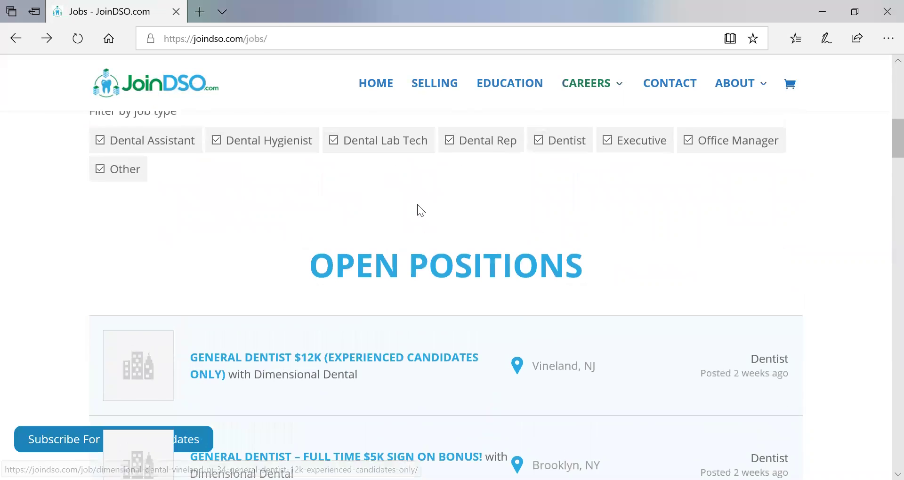
scroll(417, 209, down, 10)
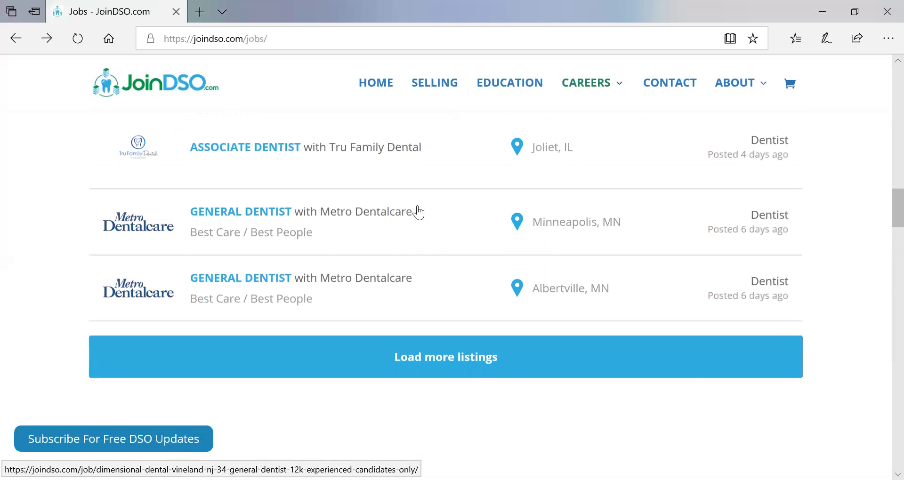
click(504, 369)
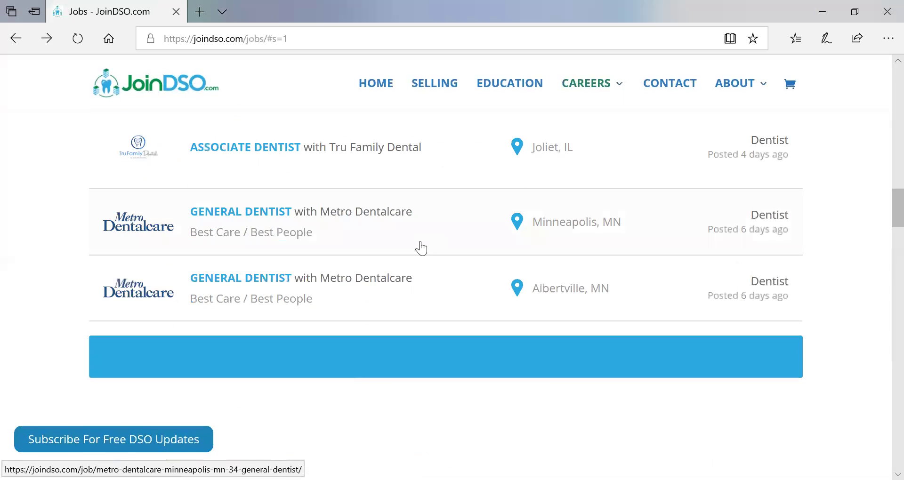
- Open the General Dentist listing by Metro Dentalcare in Minneapolis, MN, and review its company information, job description and duties
scroll(365, 240, down, 1)
scroll(365, 239, up, 3)
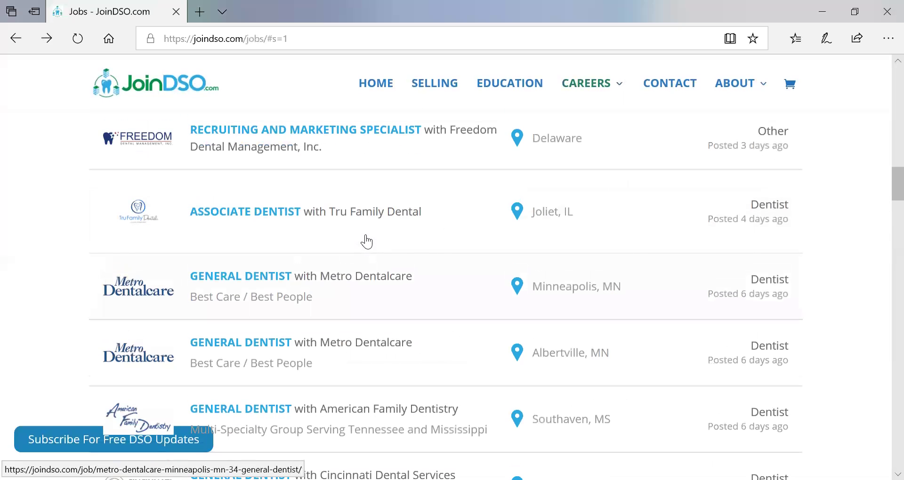
click(251, 284)
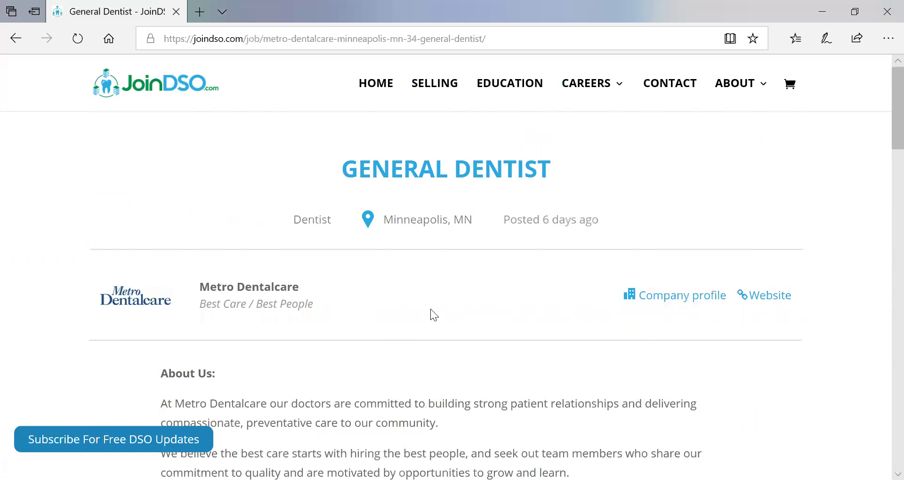
scroll(431, 309, down, 1)
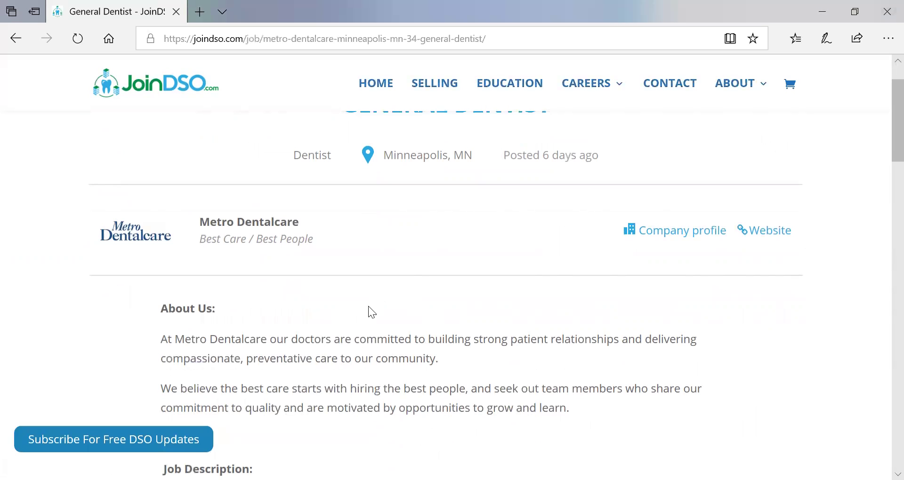
scroll(367, 307, up, 1)
scroll(373, 304, down, 2)
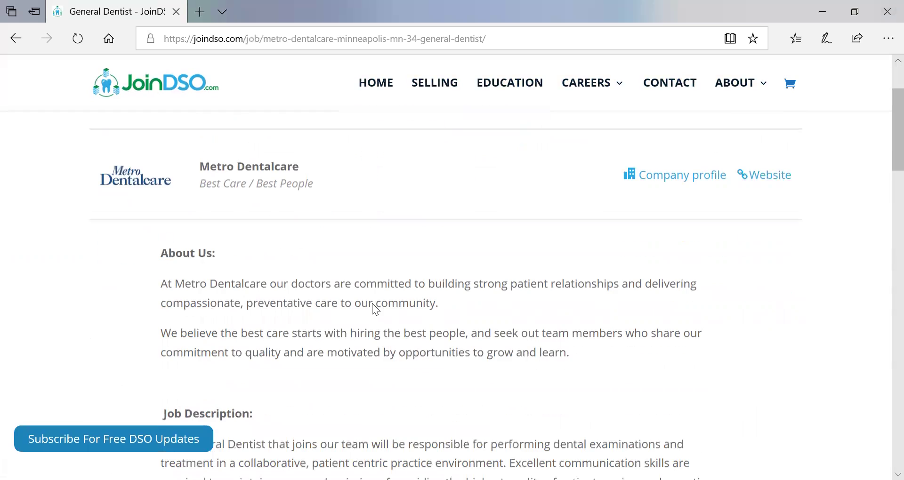
scroll(372, 303, down, 5)
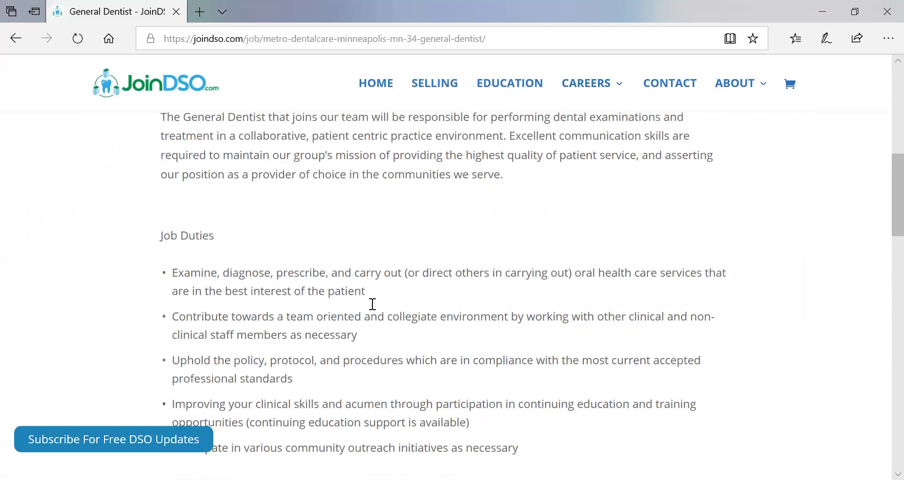
- Review the remaining General Dentist listing, including its benefits, application option and embedded careers video
scroll(372, 304, down, 8)
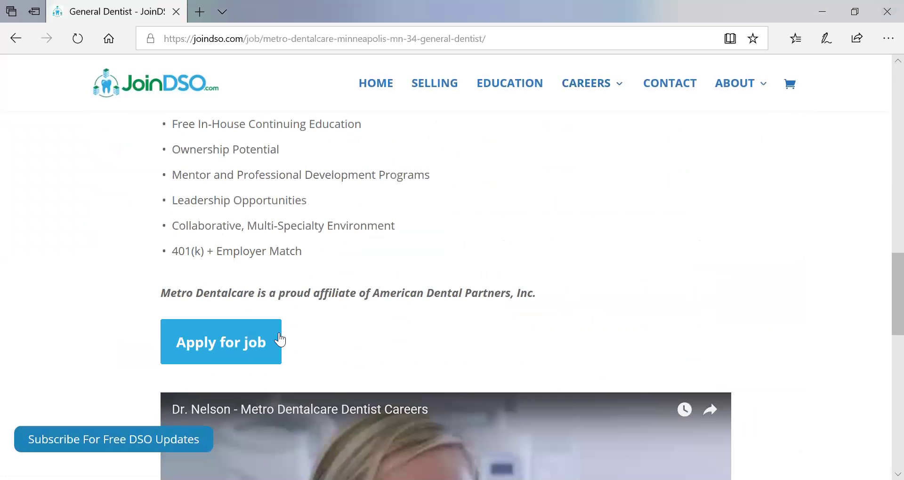
scroll(452, 317, down, 3)
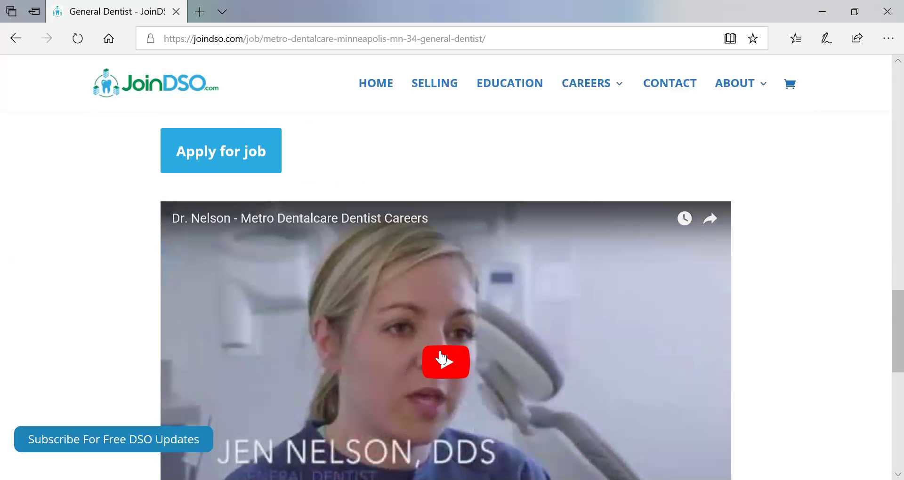
scroll(441, 358, down, 2)
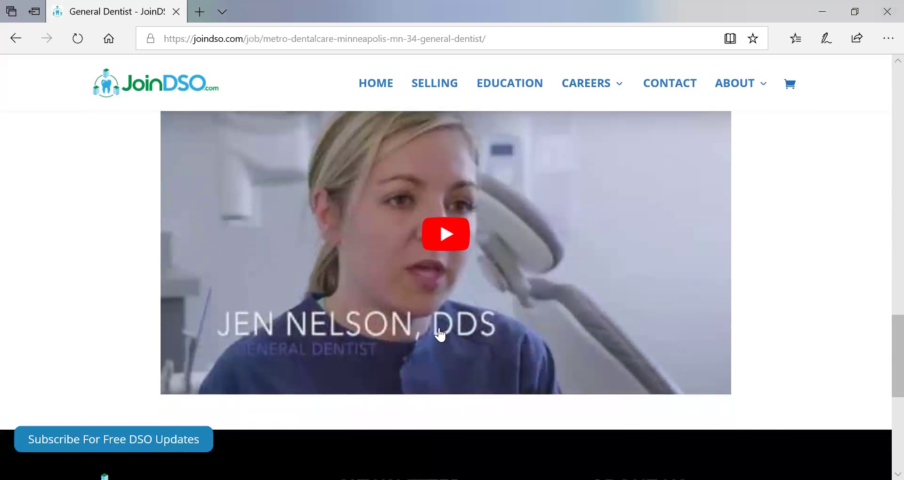
scroll(440, 332, up, 11)
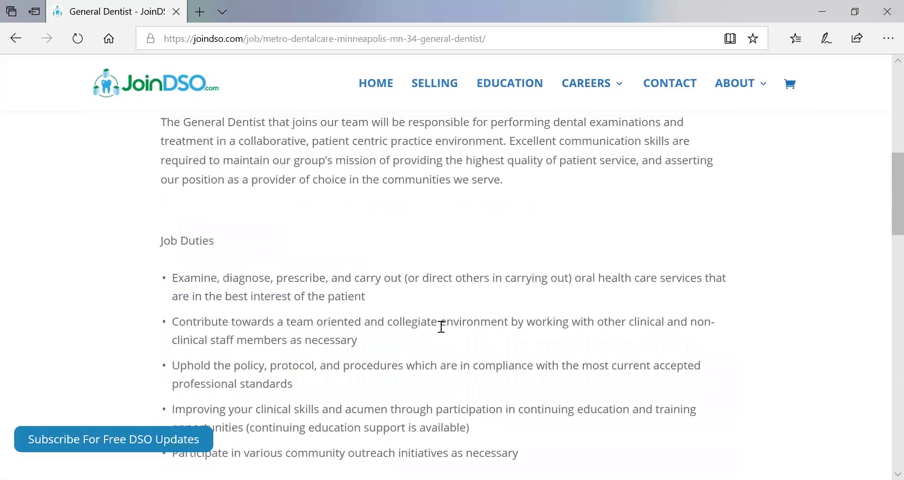
- Open the company profile linked from the Metro Dentalcare listing and review its company description, career information and contact details
scroll(441, 327, up, 5)
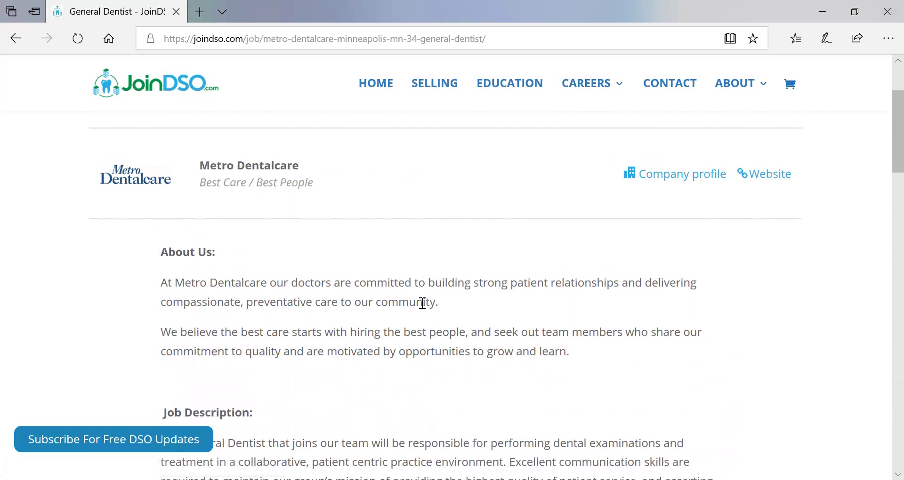
click(675, 179)
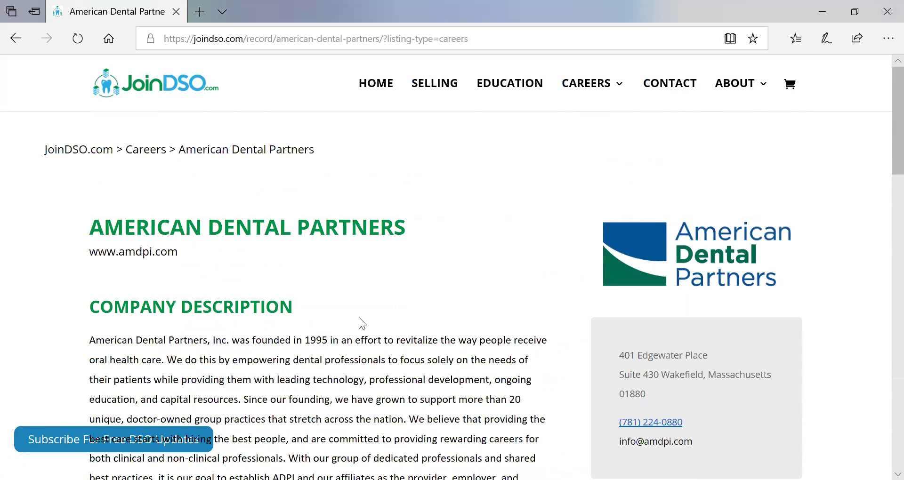
scroll(359, 318, down, 3)
scroll(360, 316, down, 4)
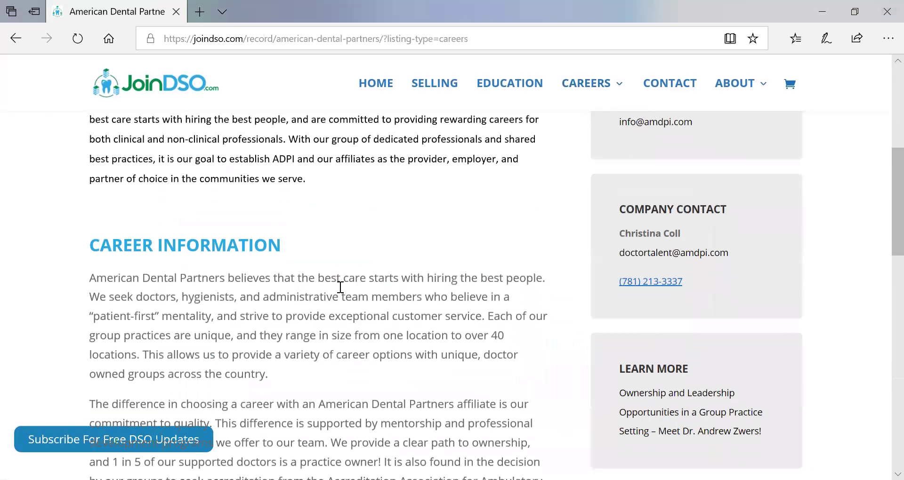
scroll(324, 272, down, 3)
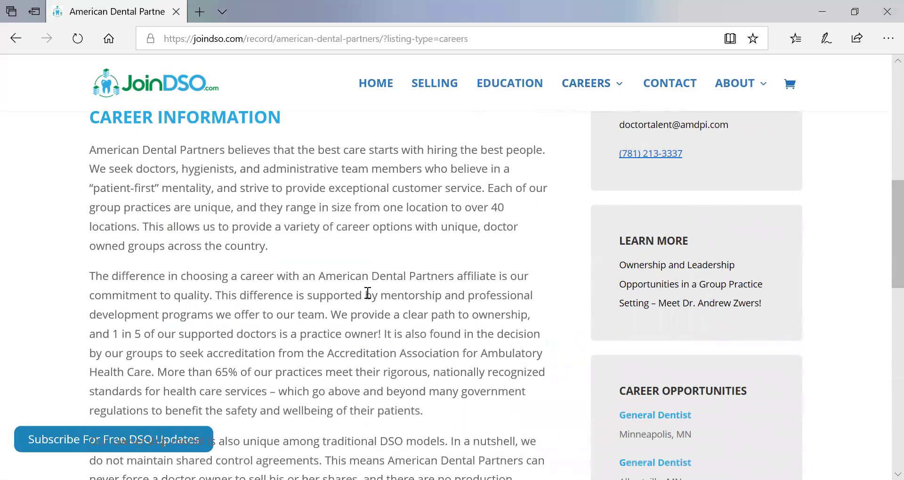
scroll(366, 294, down, 3)
scroll(365, 295, up, 8)
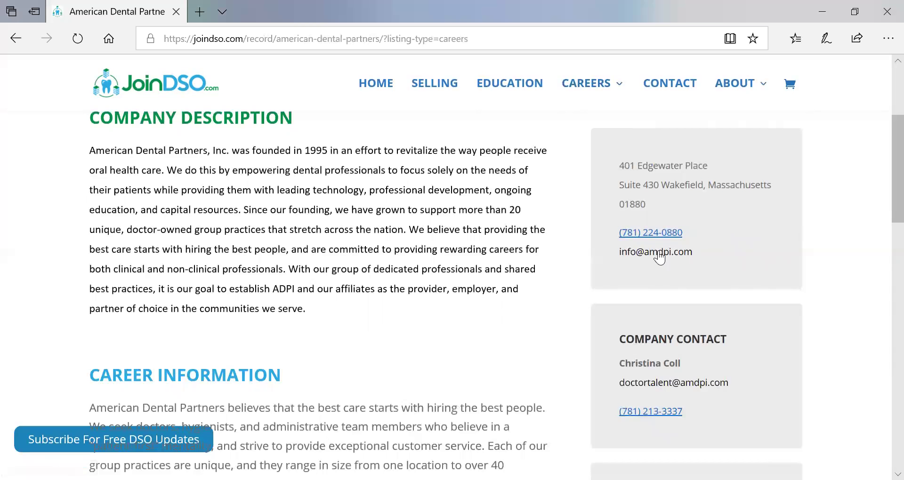
scroll(658, 257, down, 3)
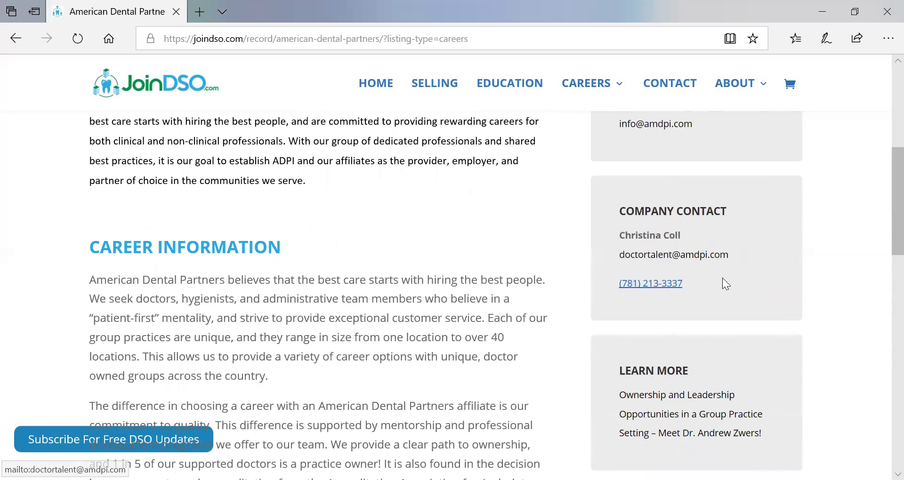
scroll(707, 283, down, 3)
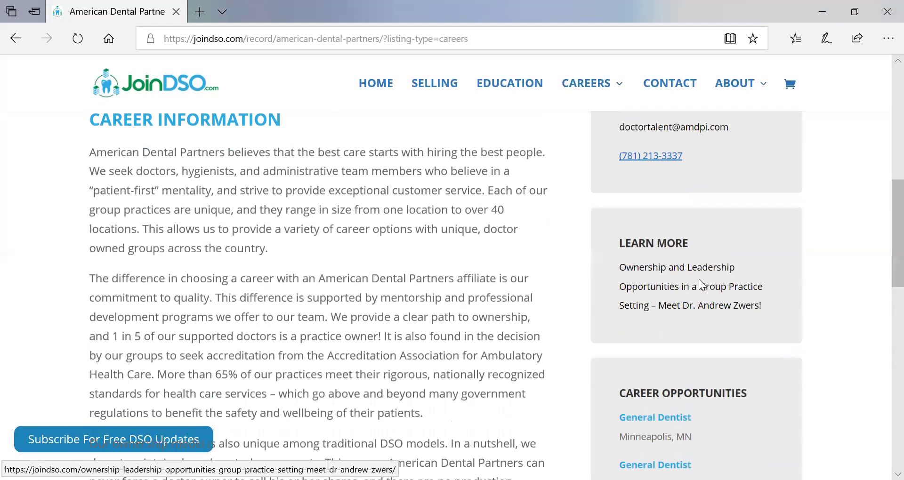
- Open the profile's article on ownership and leadership opportunities in a group practice setting and read it through to the end
click(695, 288)
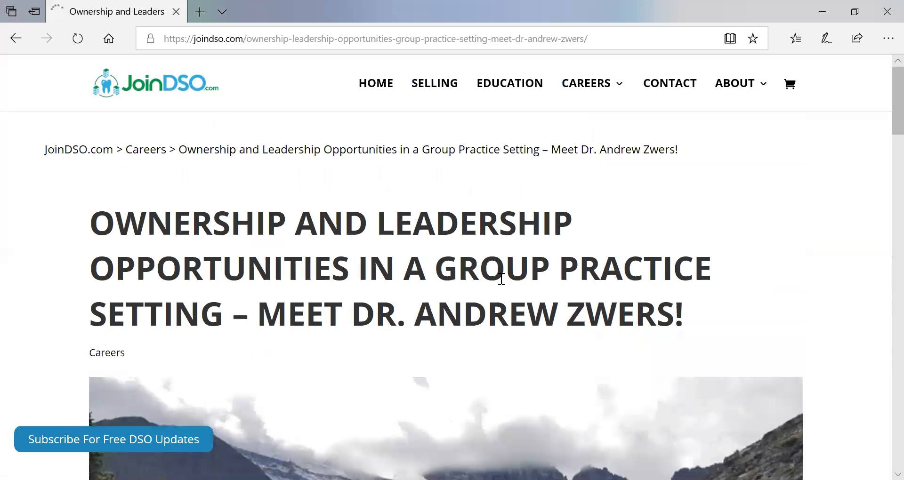
scroll(469, 243, down, 1)
scroll(471, 245, down, 1)
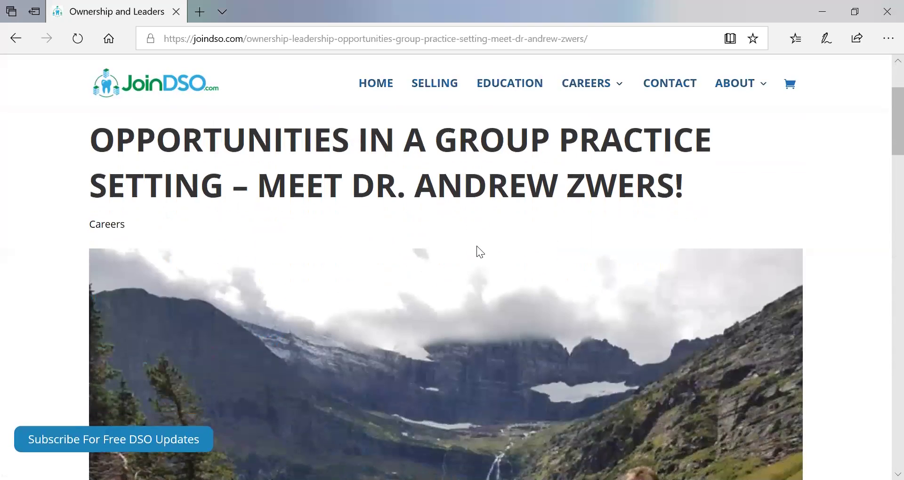
scroll(477, 246, down, 2)
scroll(475, 247, down, 7)
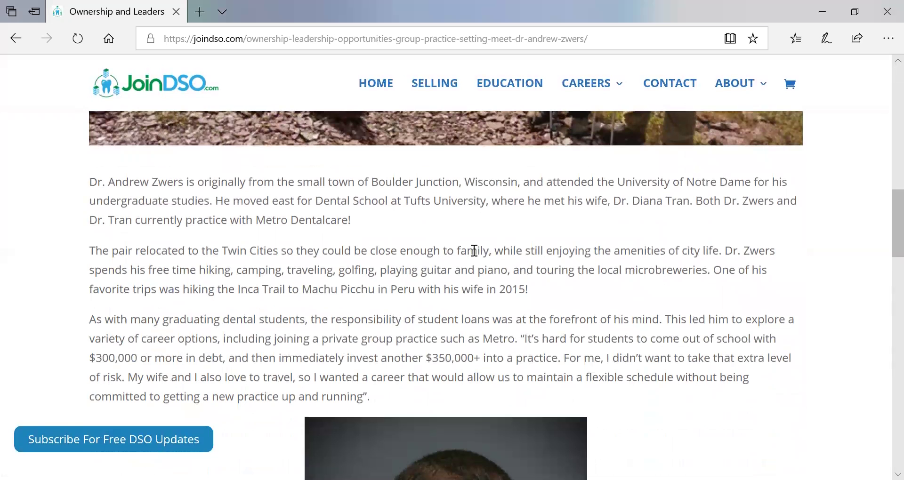
scroll(474, 250, down, 3)
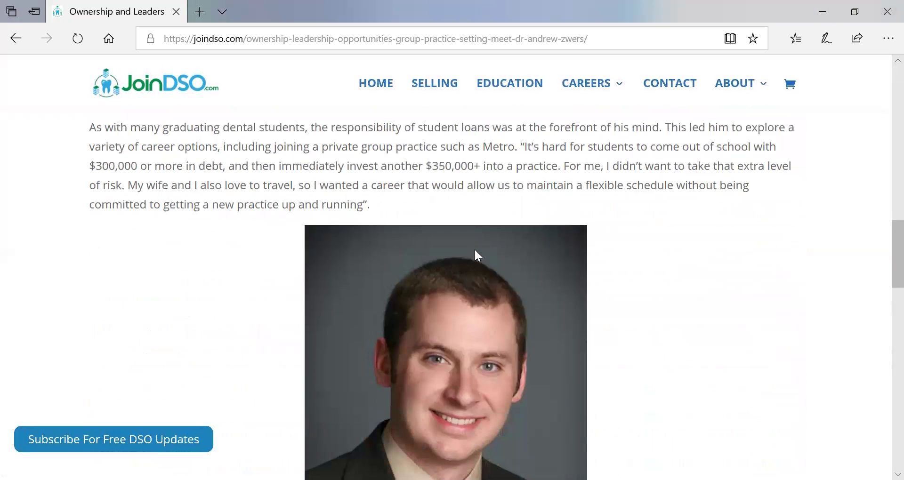
scroll(476, 248, down, 3)
scroll(477, 251, down, 4)
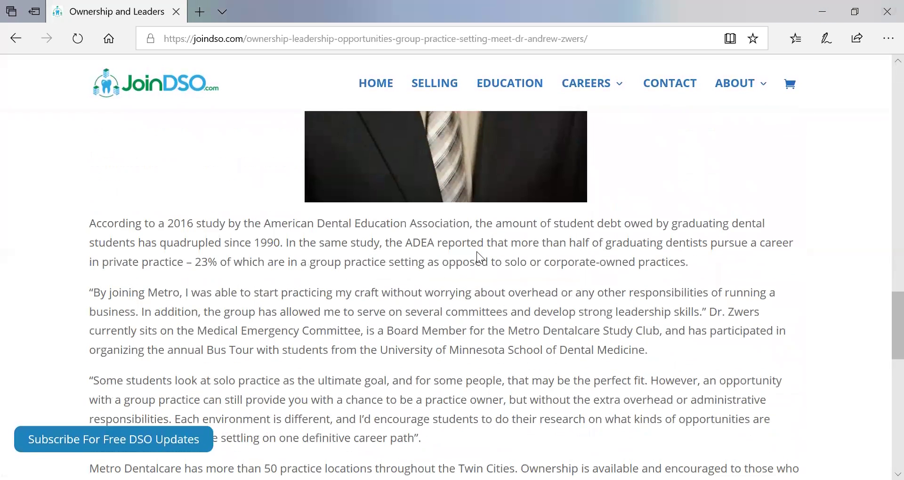
scroll(434, 366, down, 7)
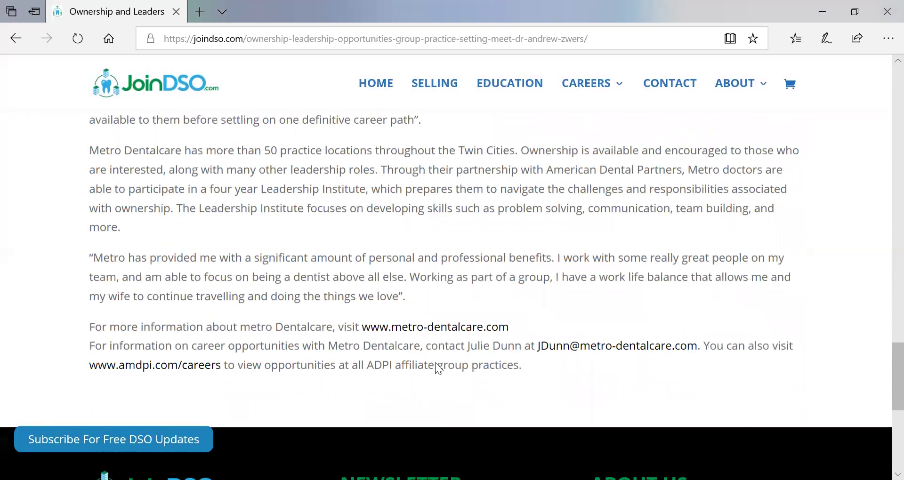
- Return to the American Dental Partners profile and review its career opportunities from Minneapolis, MN to Sun City, AZ
scroll(436, 364, up, 15)
click(23, 44)
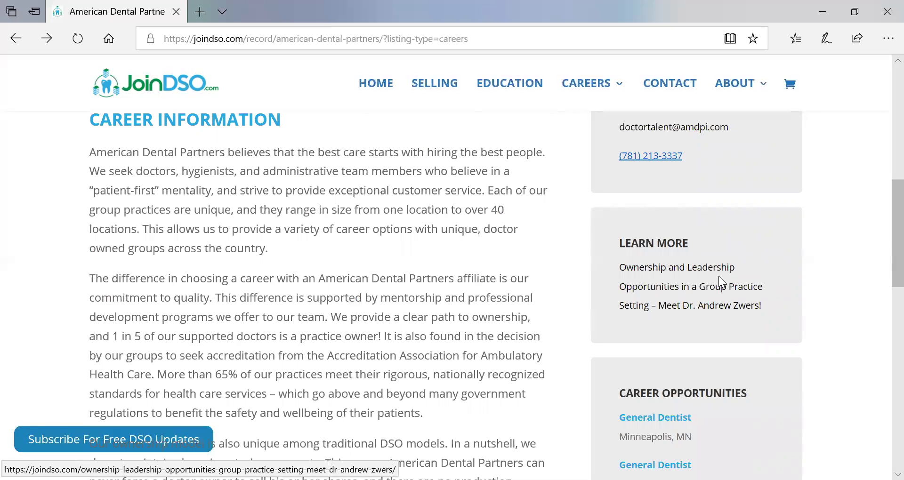
scroll(724, 270, down, 2)
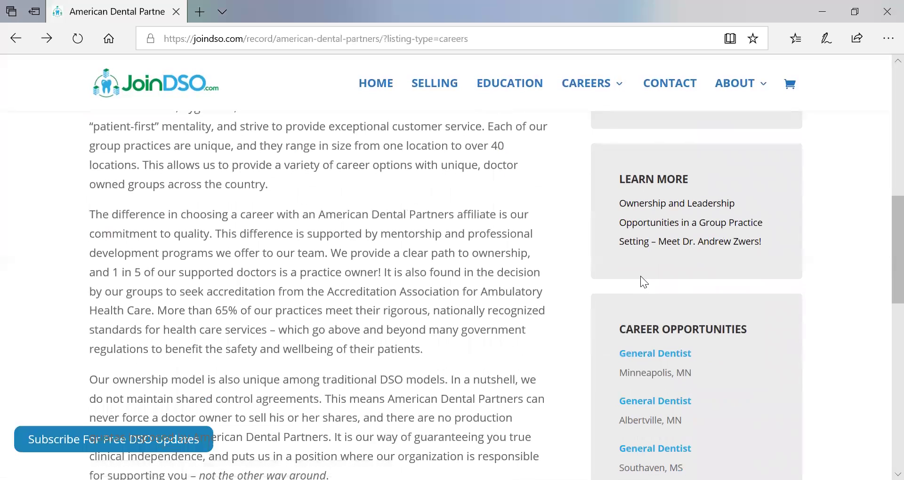
scroll(586, 276, down, 2)
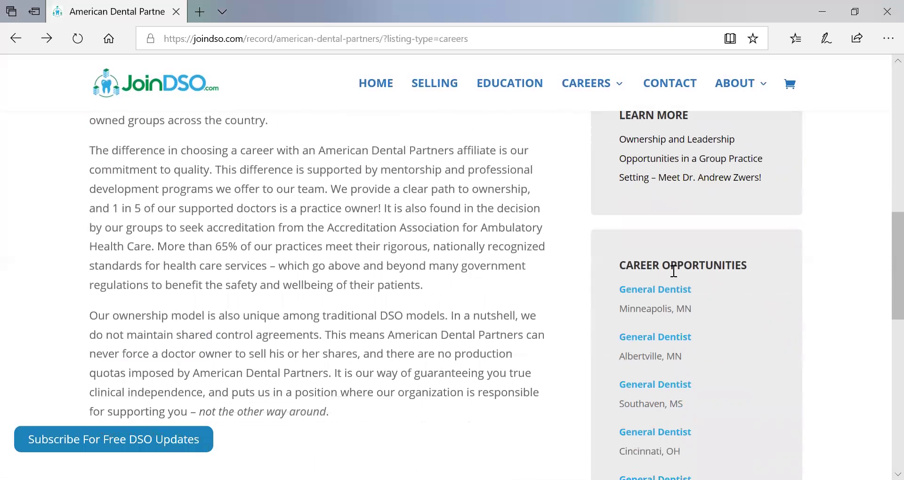
scroll(397, 324, up, 18)
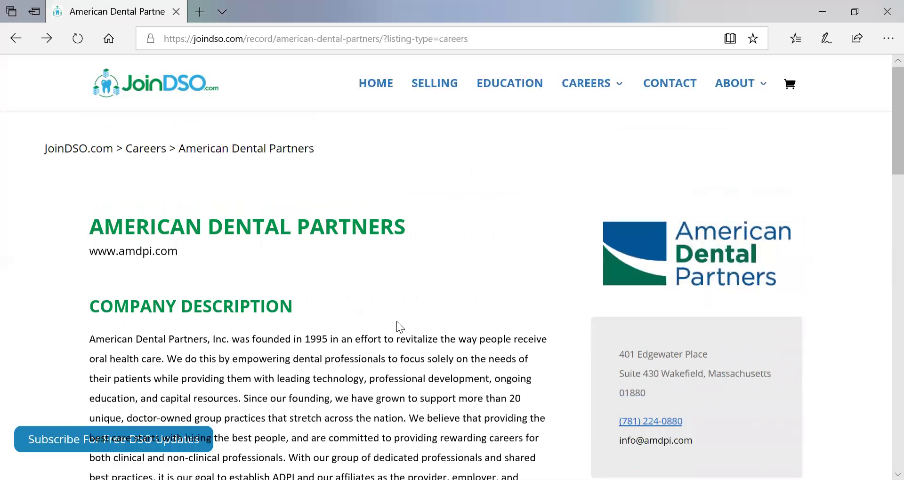
scroll(429, 252, down, 15)
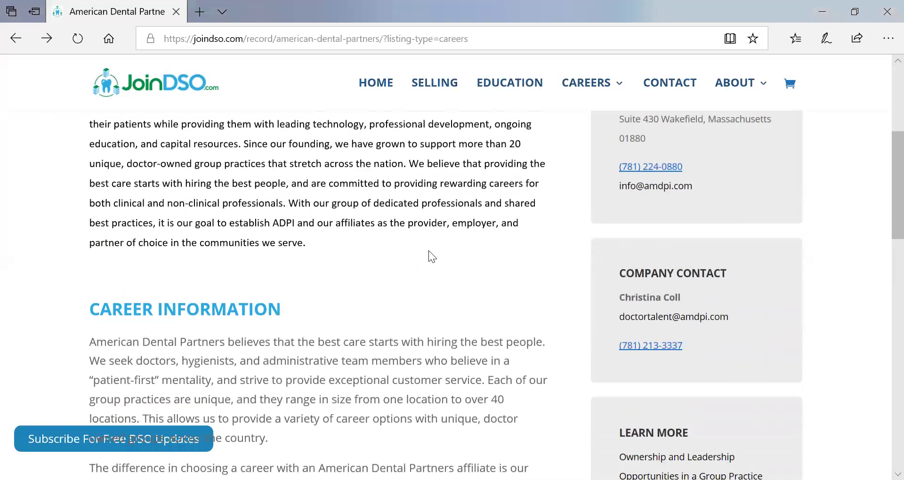
scroll(746, 274, down, 1)
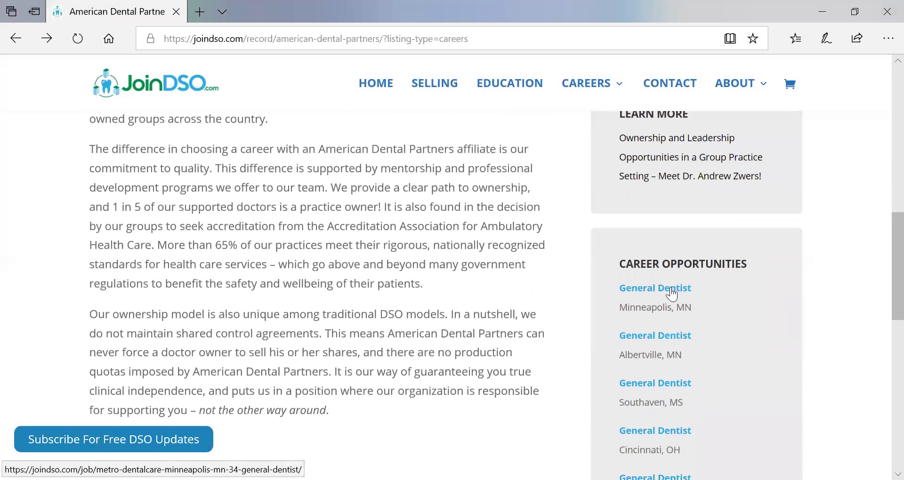
scroll(671, 293, down, 4)
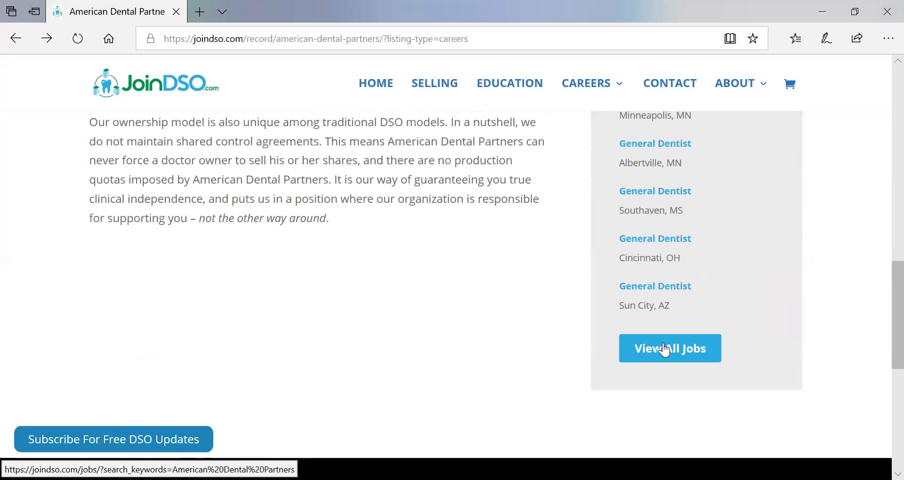
scroll(679, 309, up, 3)
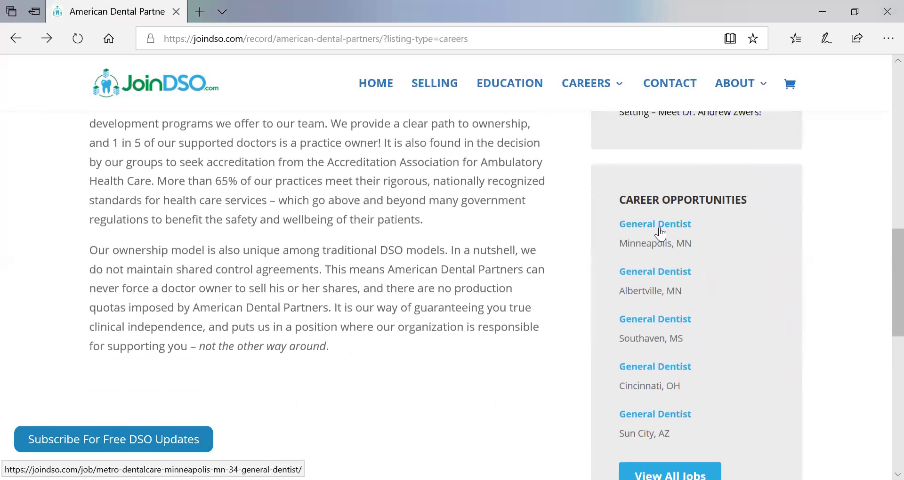
scroll(702, 309, down, 2)
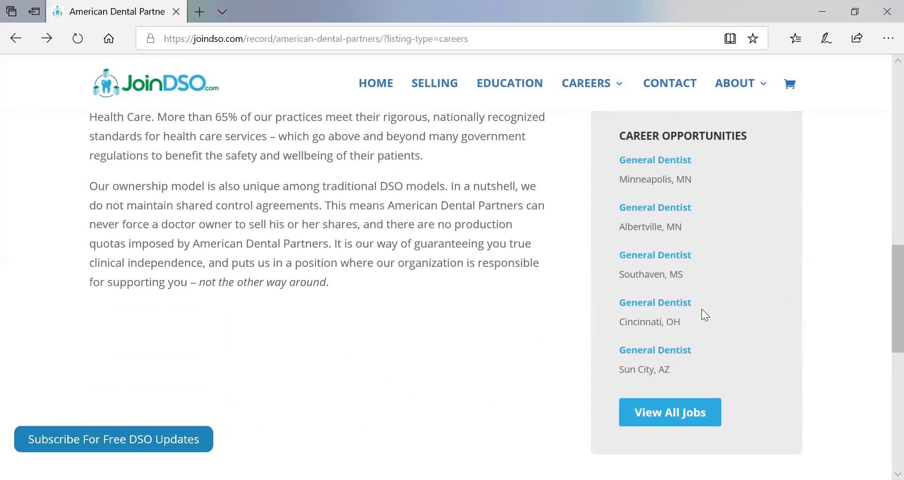
- Show all jobs for American Dental Partners on the job board and look through the matching open positions
click(676, 414)
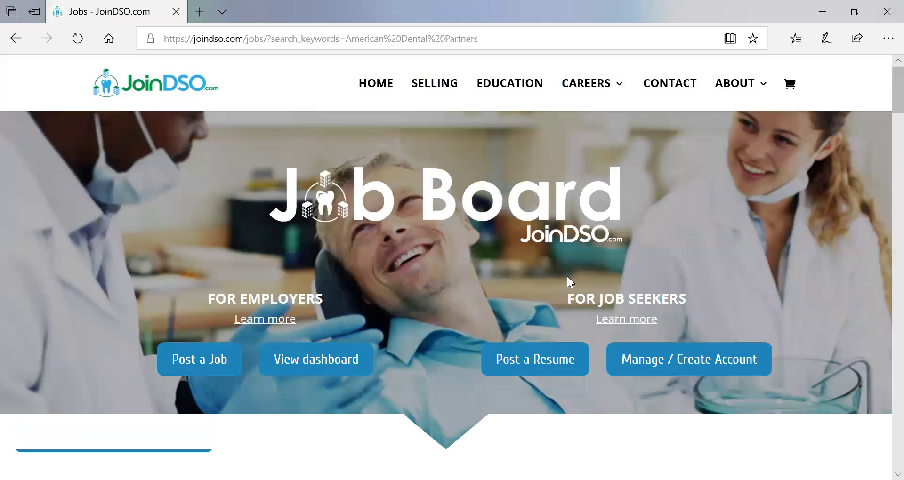
scroll(567, 276, down, 4)
scroll(568, 279, down, 4)
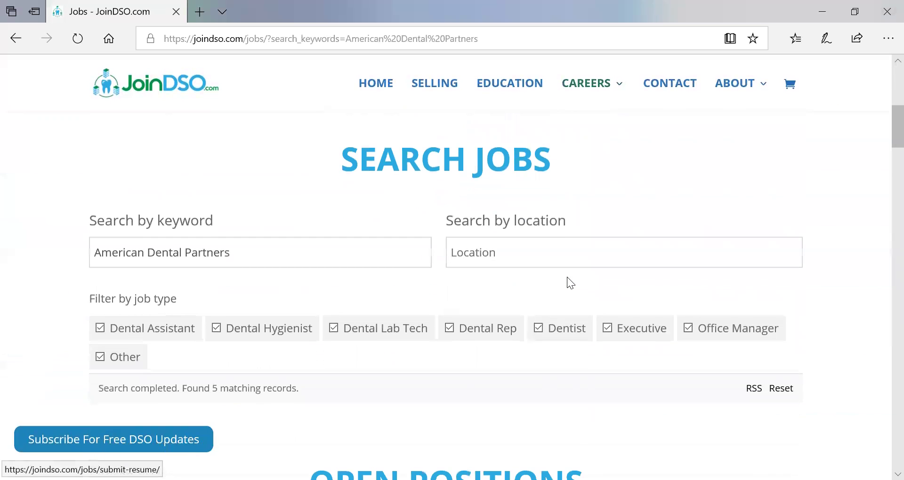
scroll(568, 279, down, 5)
scroll(567, 282, down, 5)
scroll(567, 282, up, 3)
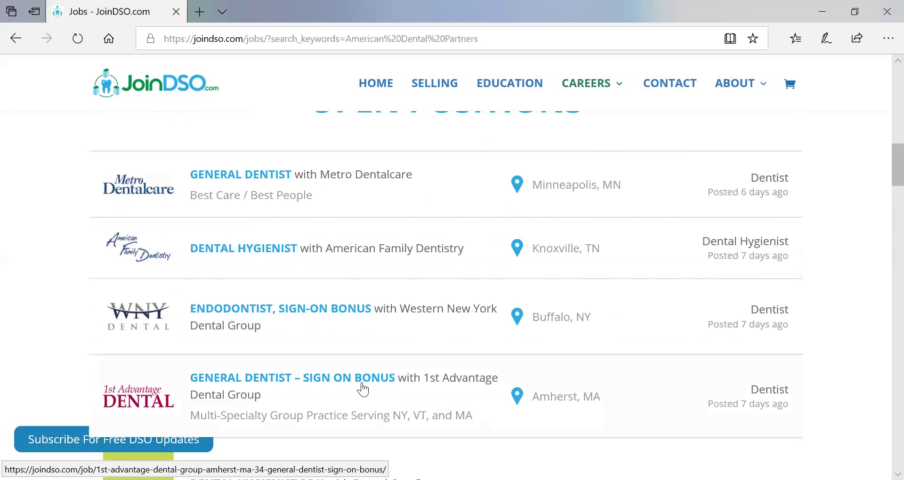
scroll(362, 390, up, 5)
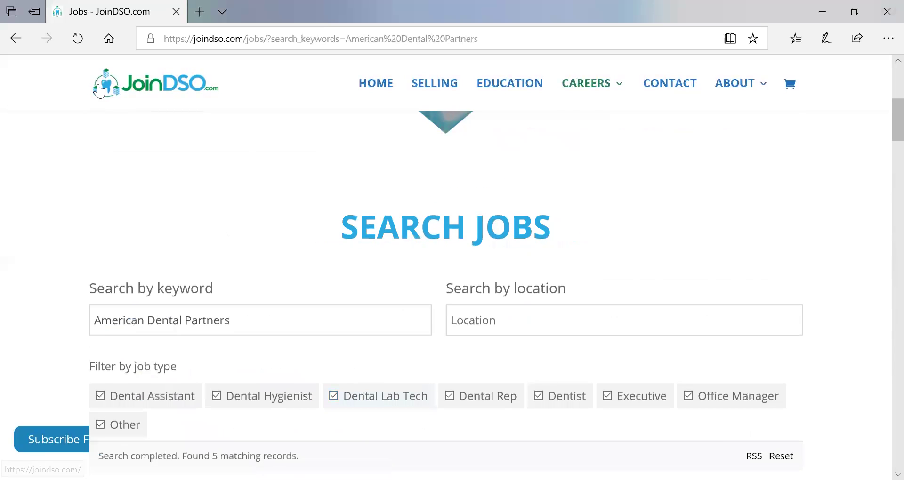
- Go to the JoinDSO home page and open the DSO directory for careers
click(130, 91)
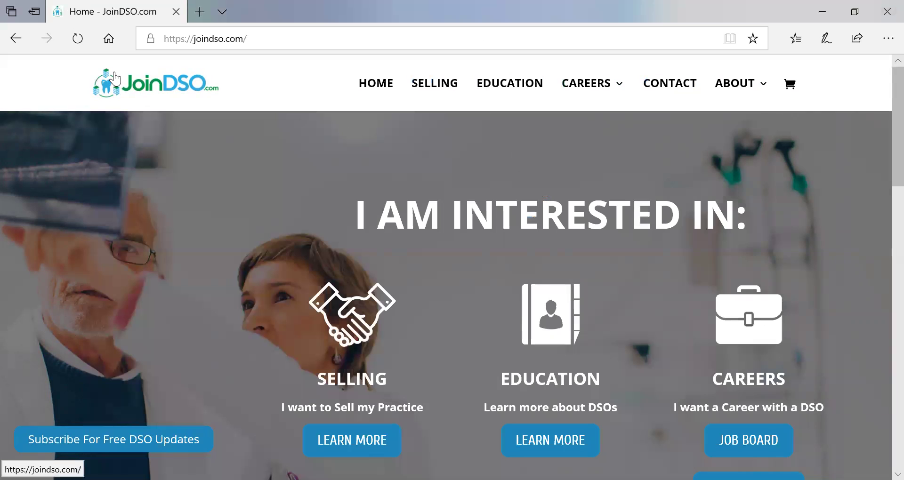
click(132, 85)
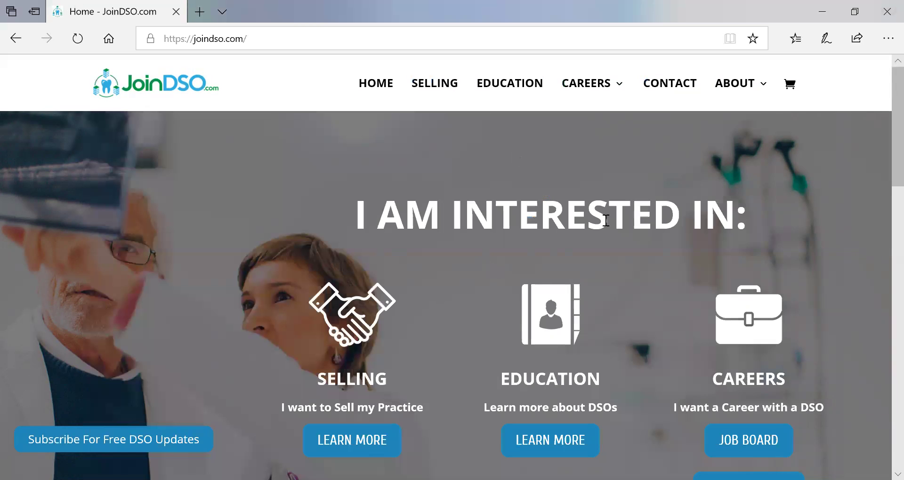
scroll(689, 230, down, 1)
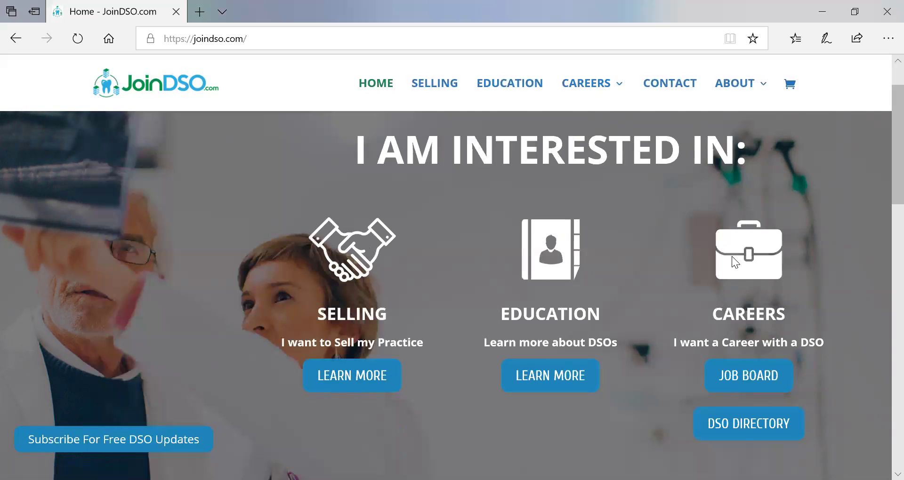
scroll(791, 224, down, 1)
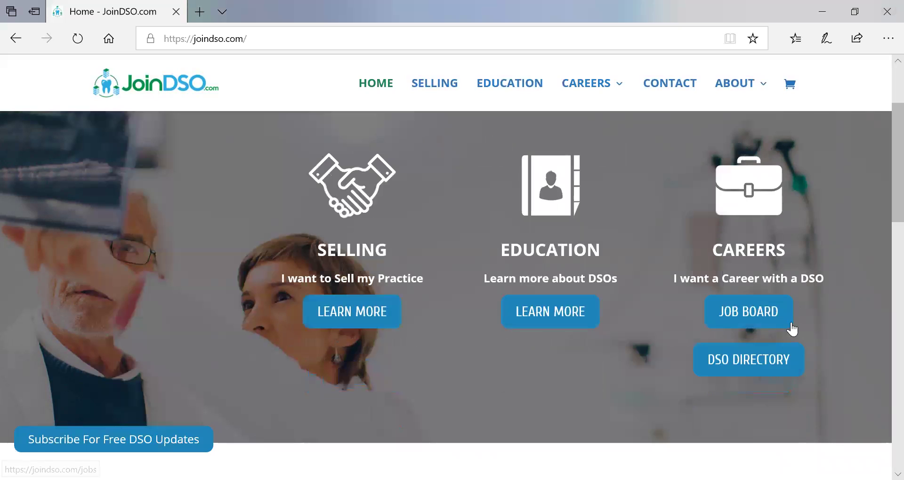
click(768, 361)
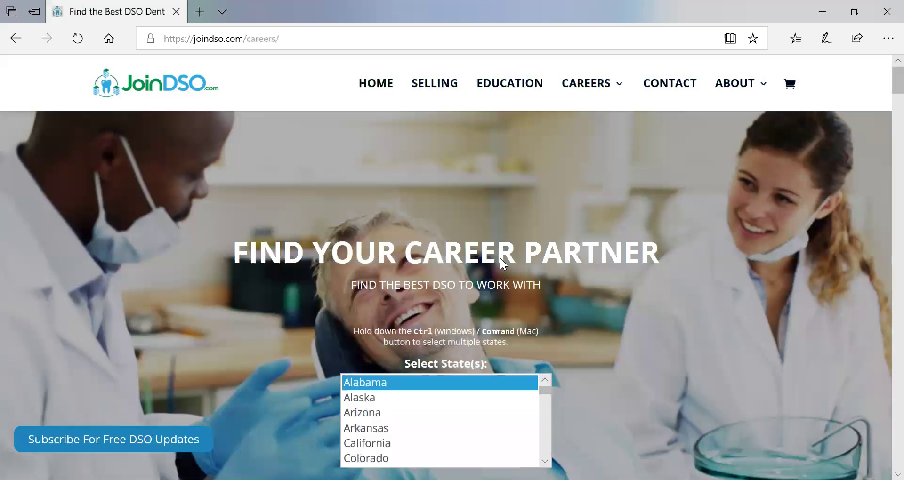
- Search the DSO directory for career partners in Texas
scroll(580, 250, down, 1)
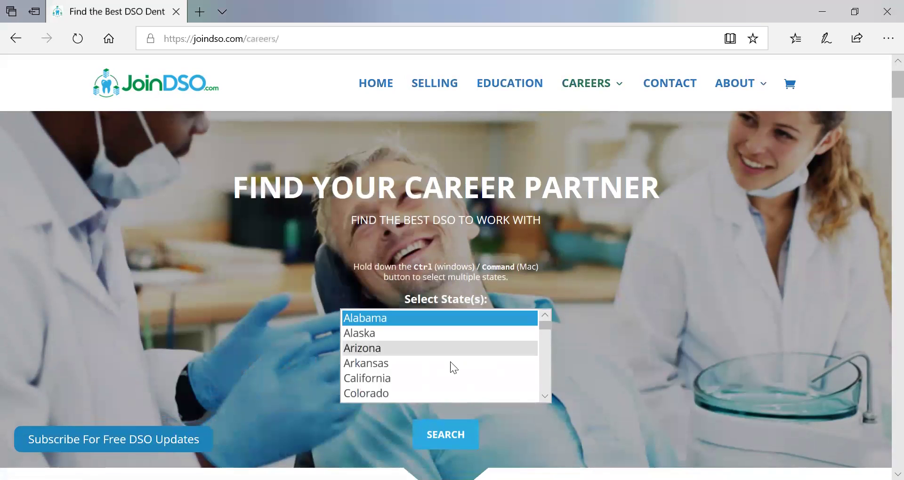
scroll(443, 360, down, 1)
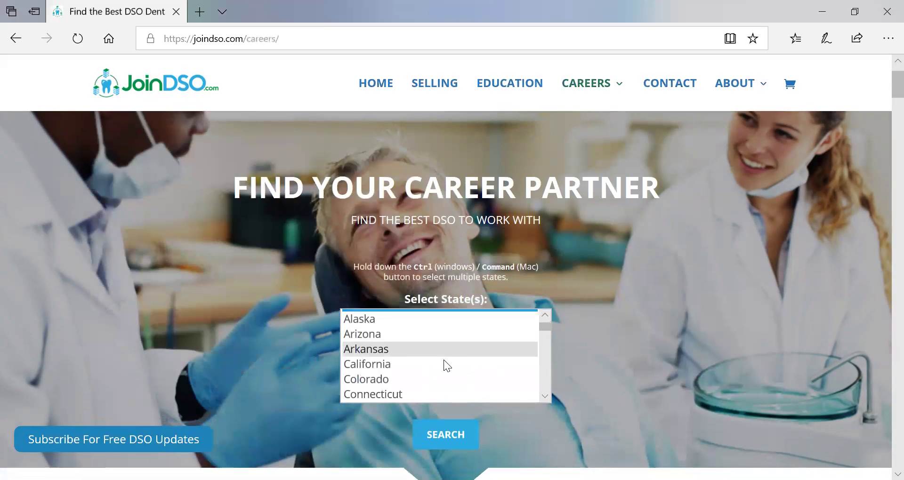
scroll(441, 363, down, 2)
scroll(438, 366, down, 5)
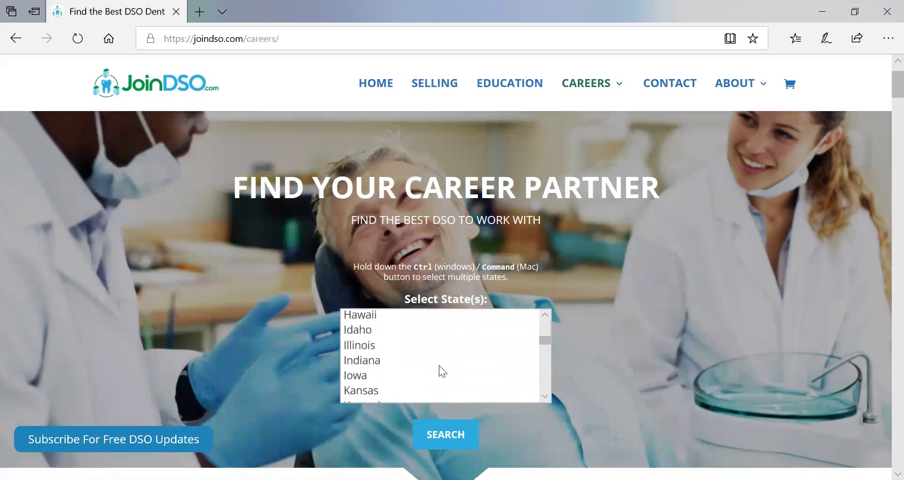
scroll(439, 366, down, 5)
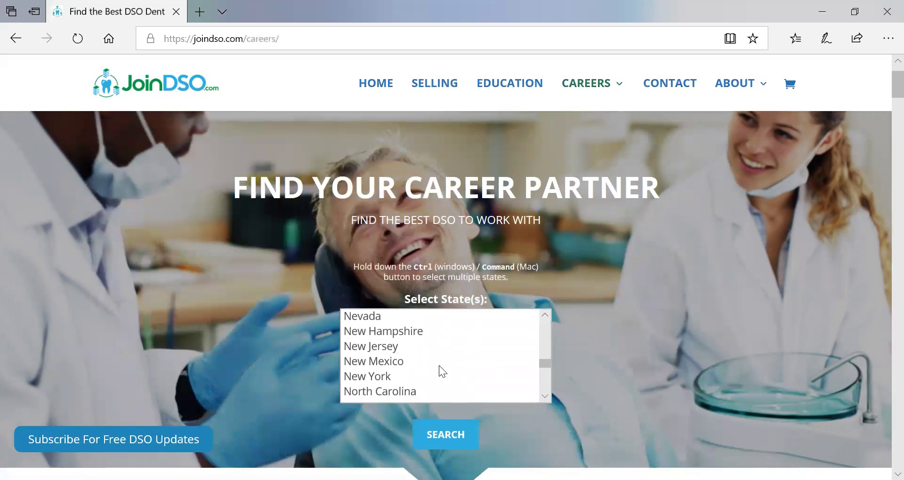
scroll(439, 365, down, 4)
click(396, 361)
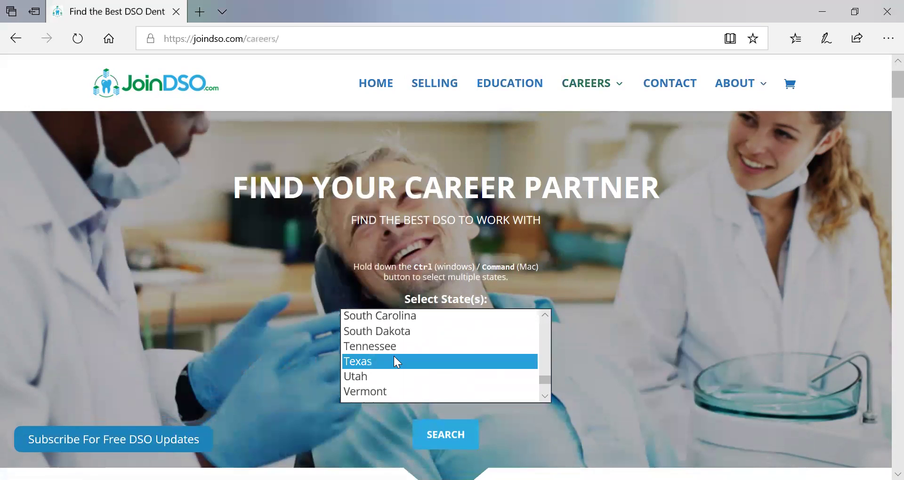
click(447, 448)
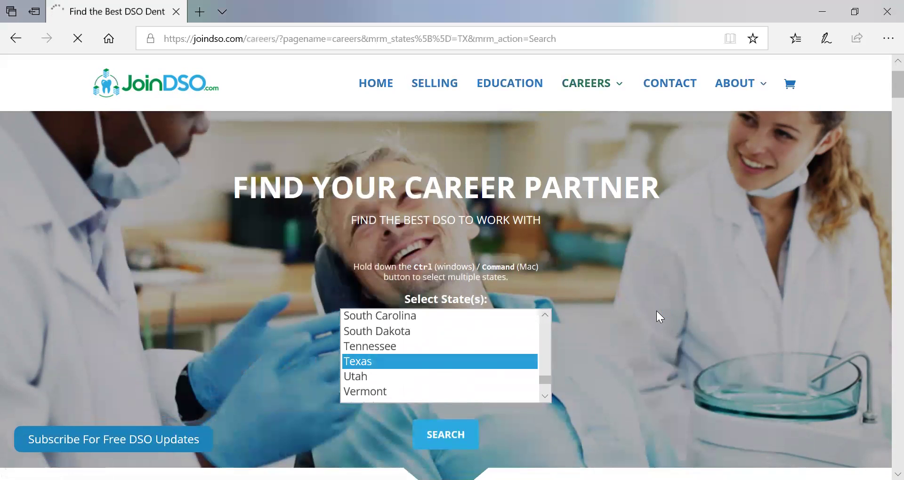
- Look through the Texas search results as far as Pacific Dental Services and return to the Dental One Partners listing
scroll(693, 272, down, 10)
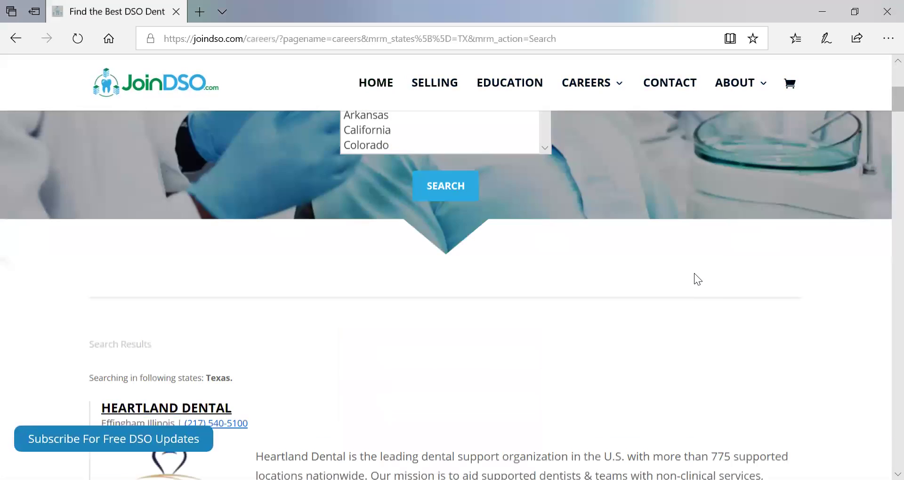
scroll(664, 273, down, 13)
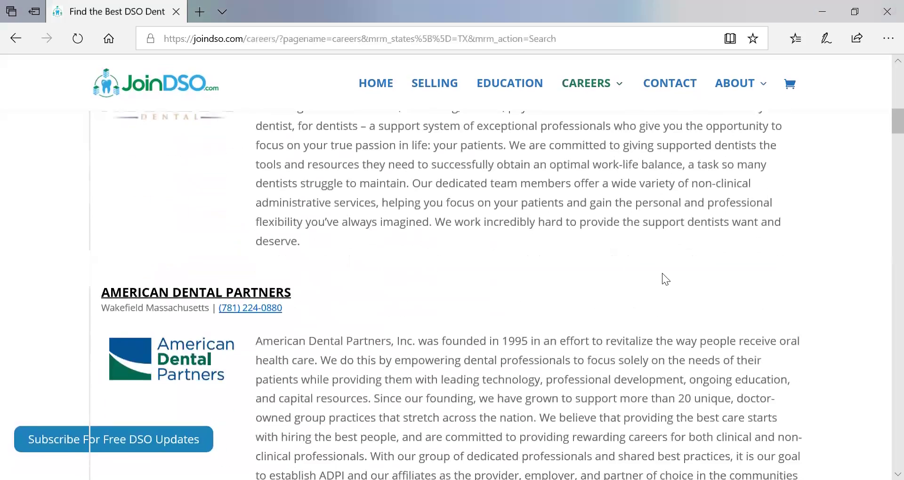
scroll(662, 273, down, 11)
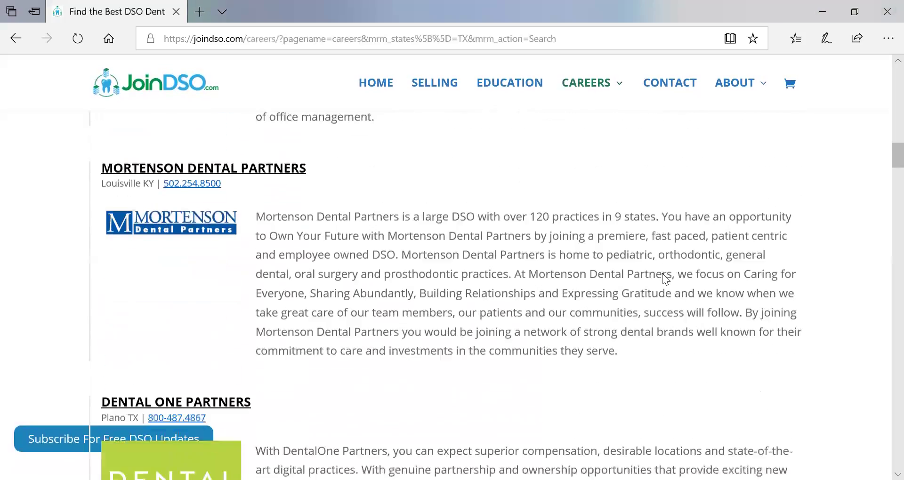
scroll(662, 273, down, 7)
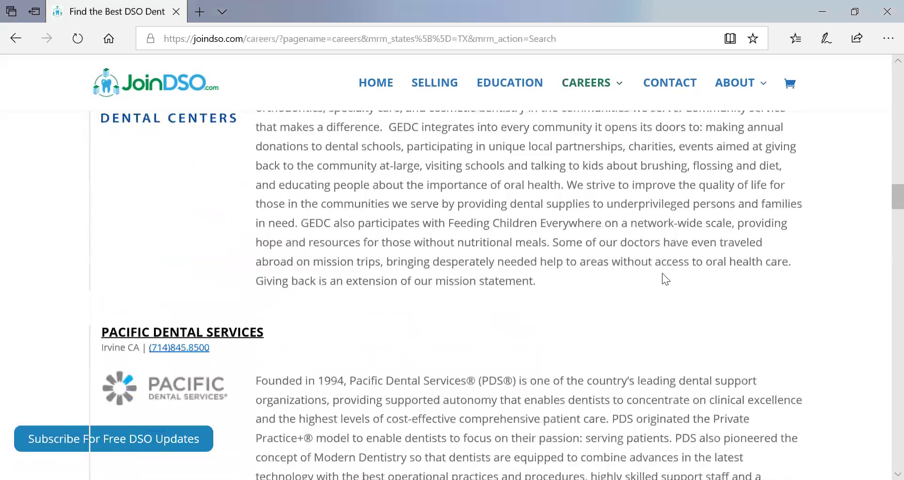
scroll(662, 273, down, 4)
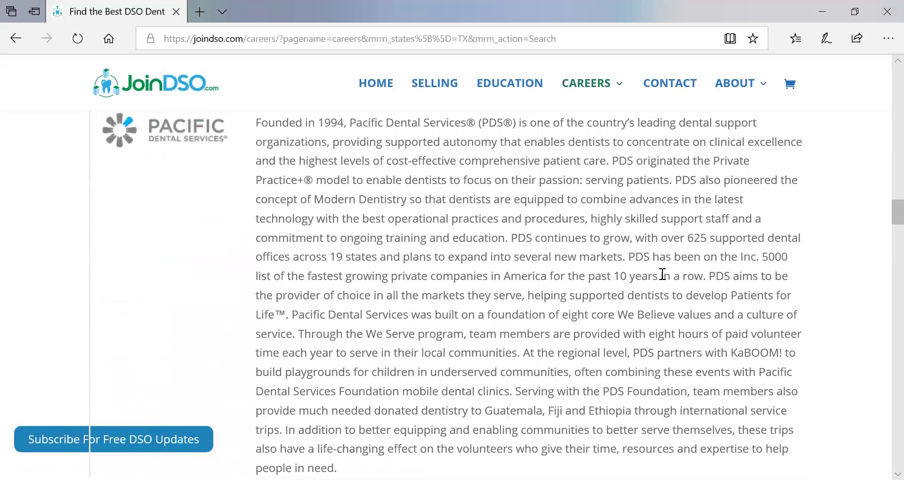
scroll(663, 273, up, 12)
scroll(663, 274, up, 2)
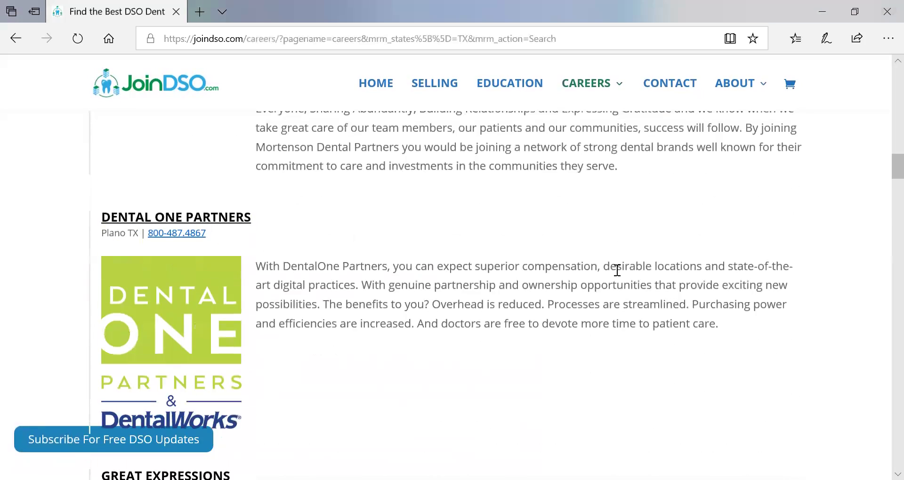
- Open the Dental One Partners profile and review its company description, career information, company contact and further reading
click(215, 224)
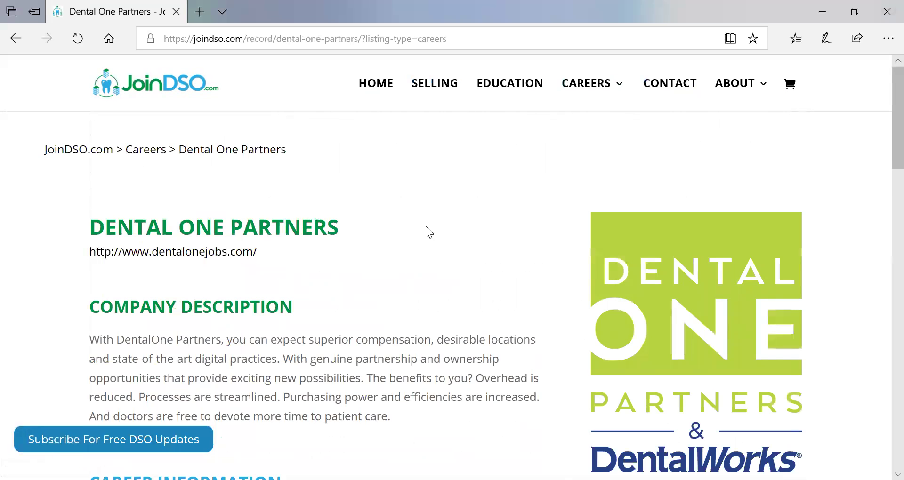
scroll(437, 242, down, 3)
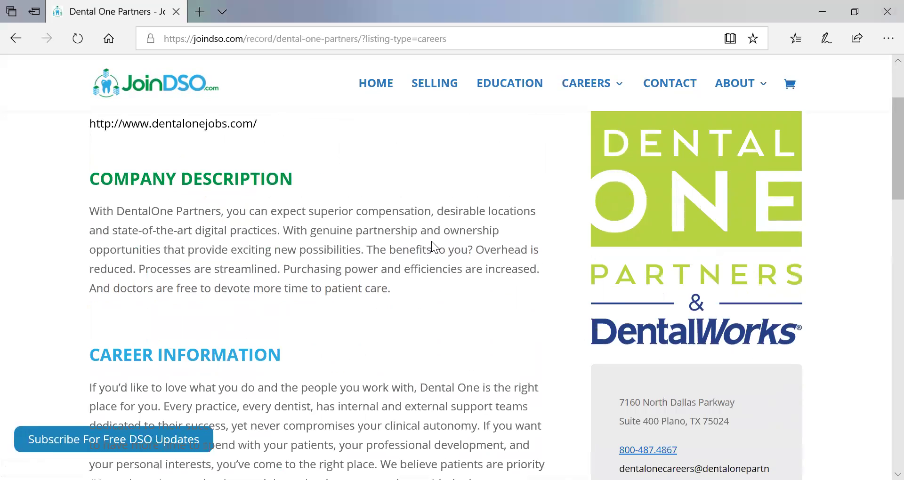
scroll(432, 241, down, 3)
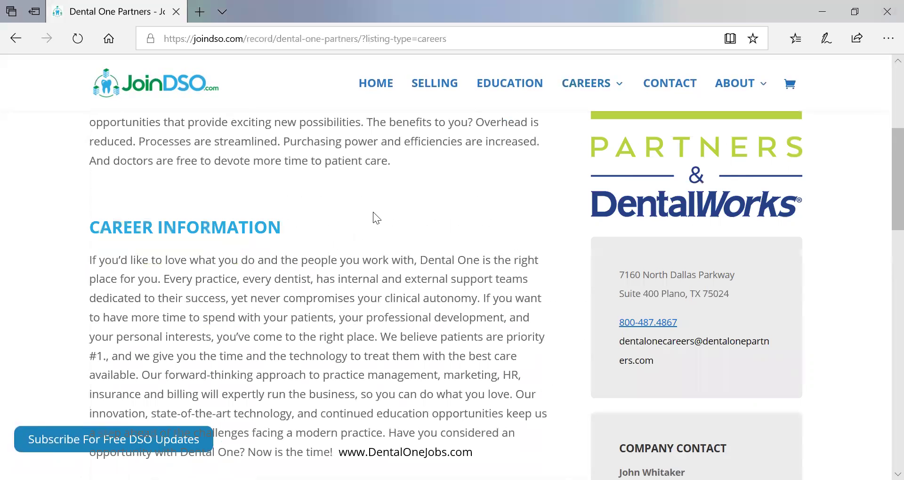
scroll(377, 213, down, 6)
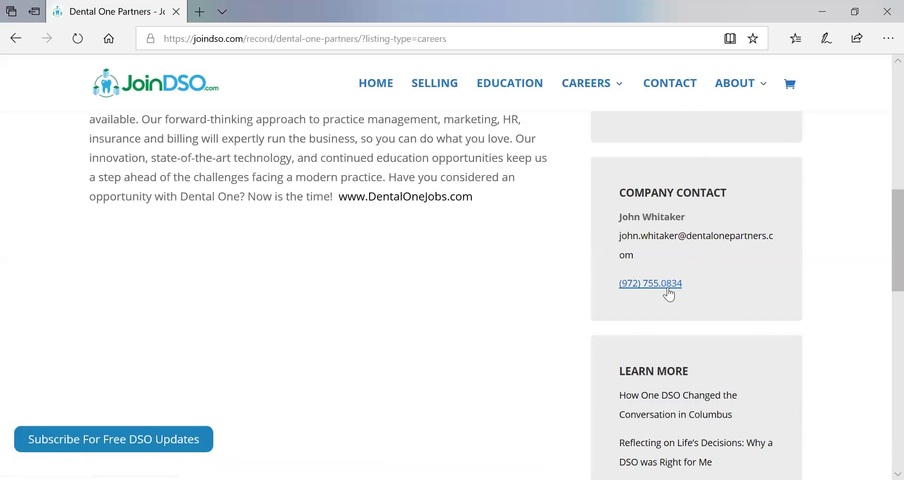
scroll(669, 294, down, 3)
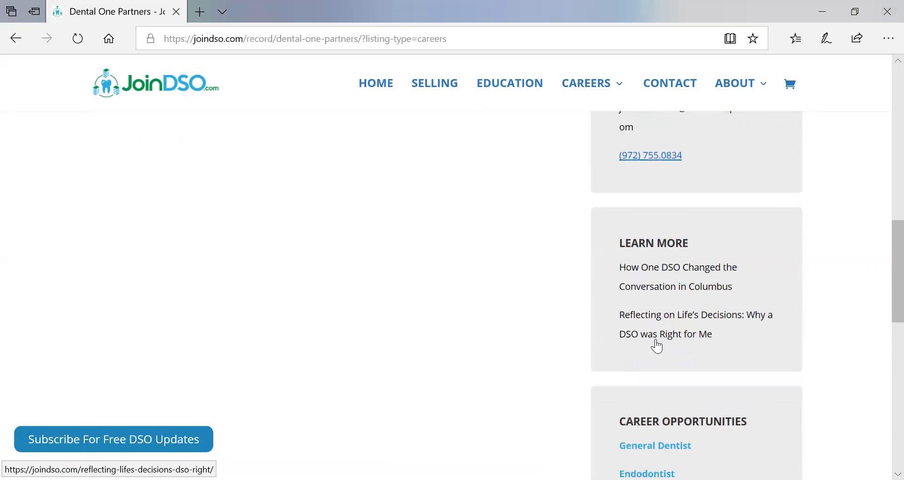
- Open the profile's article "Reflecting on Life's Decisions: Why a DSO was Right for Me" and read through to the author's biography
click(690, 327)
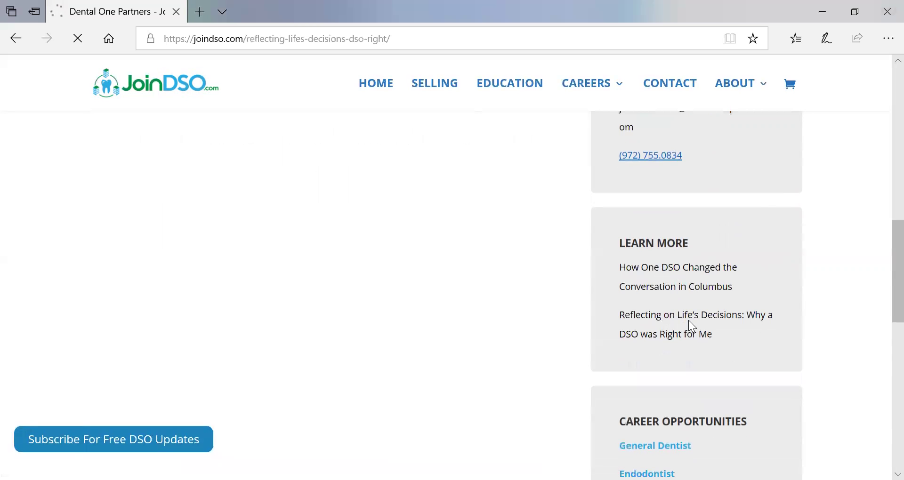
scroll(448, 240, down, 4)
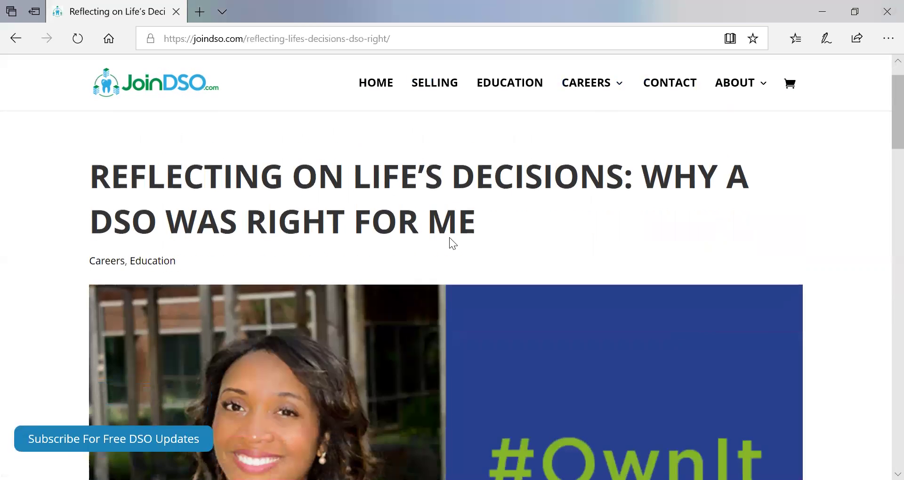
scroll(445, 241, down, 4)
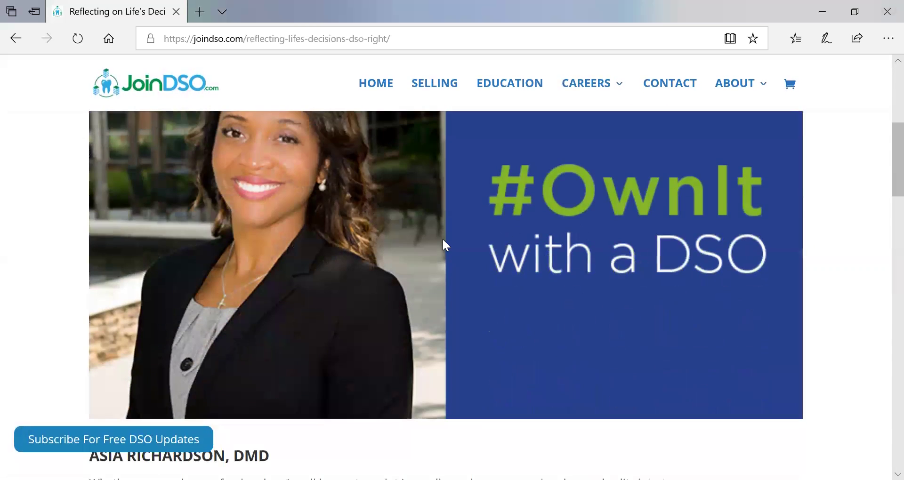
scroll(442, 239, down, 3)
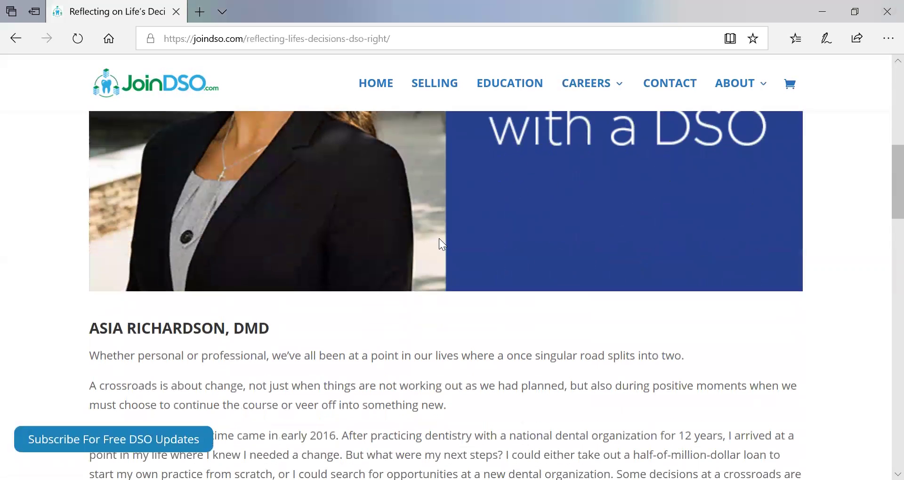
scroll(556, 387, down, 2)
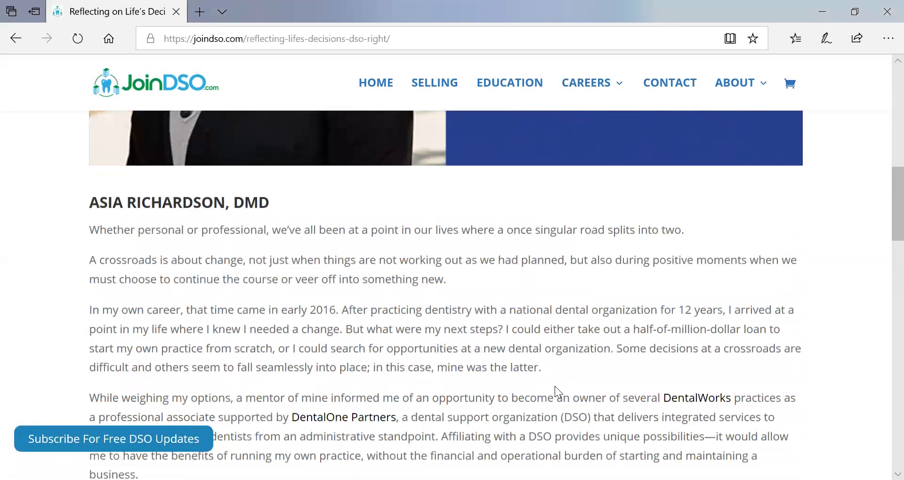
scroll(541, 367, down, 5)
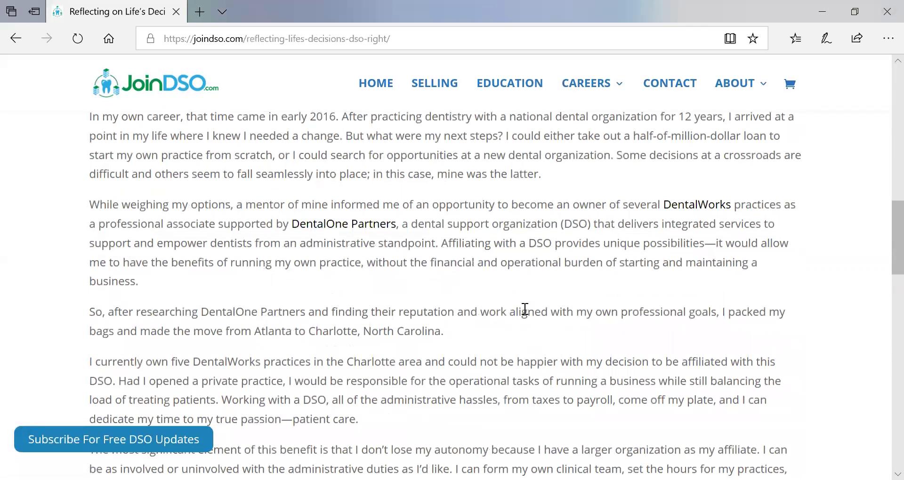
scroll(591, 296, down, 5)
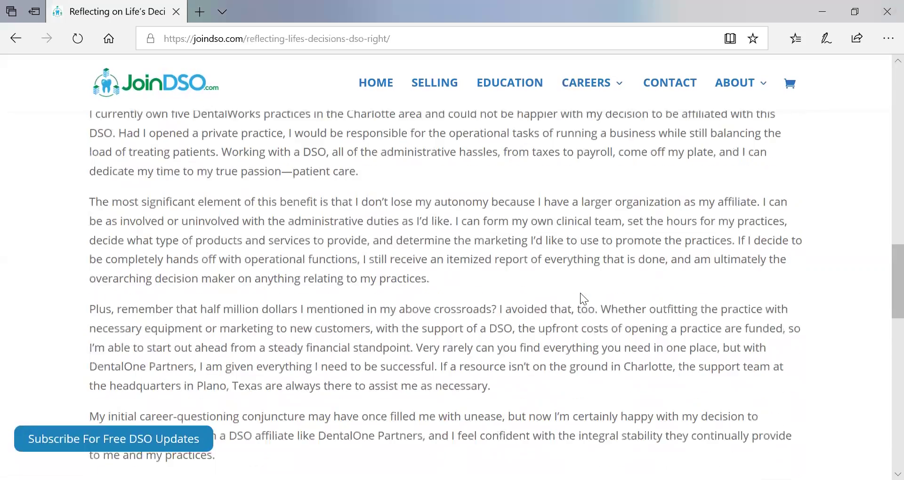
scroll(581, 293, down, 1)
scroll(510, 283, down, 4)
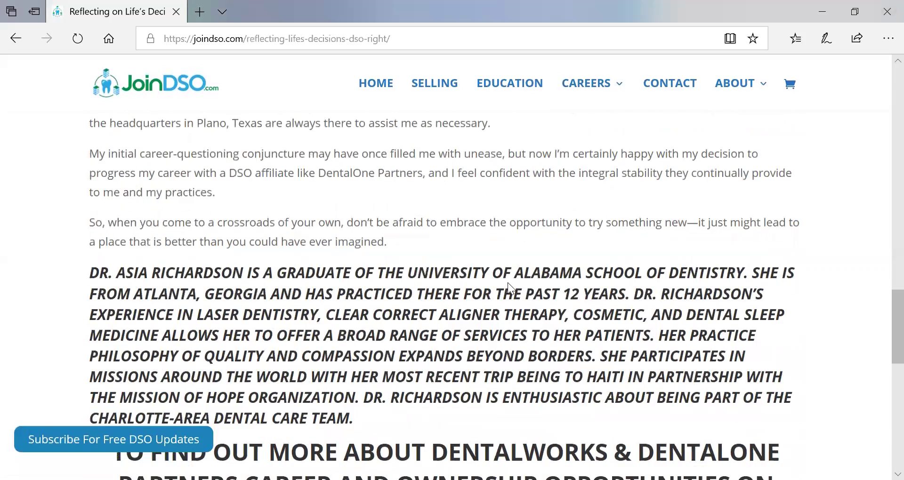
scroll(508, 283, up, 10)
- Return to the Dental One Partners profile, show all its jobs on the job board and look through the matching positions
click(16, 39)
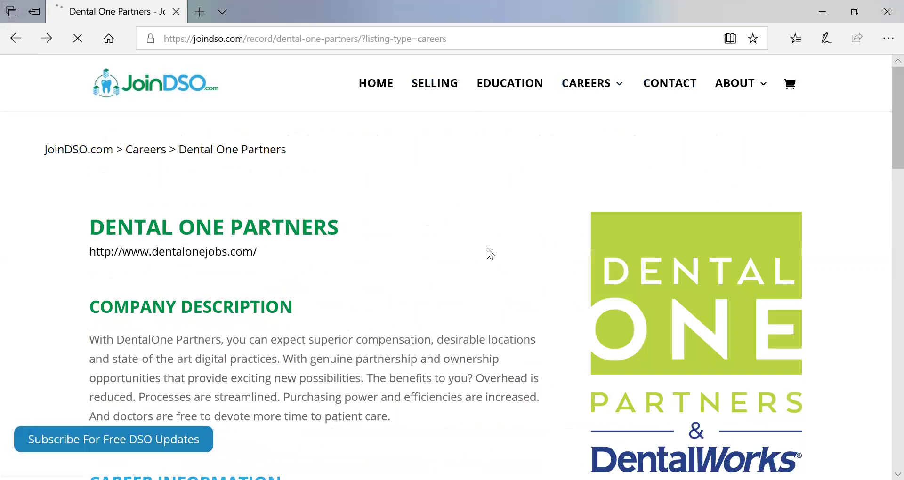
scroll(489, 245, down, 12)
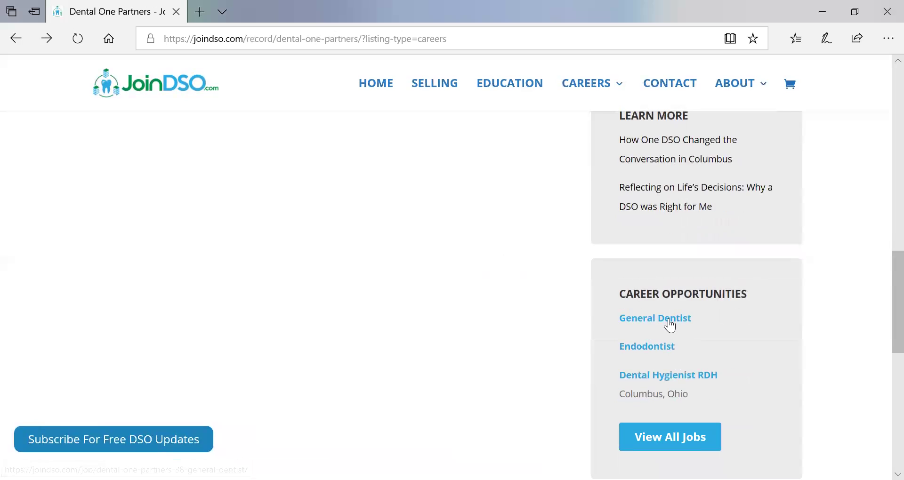
click(683, 445)
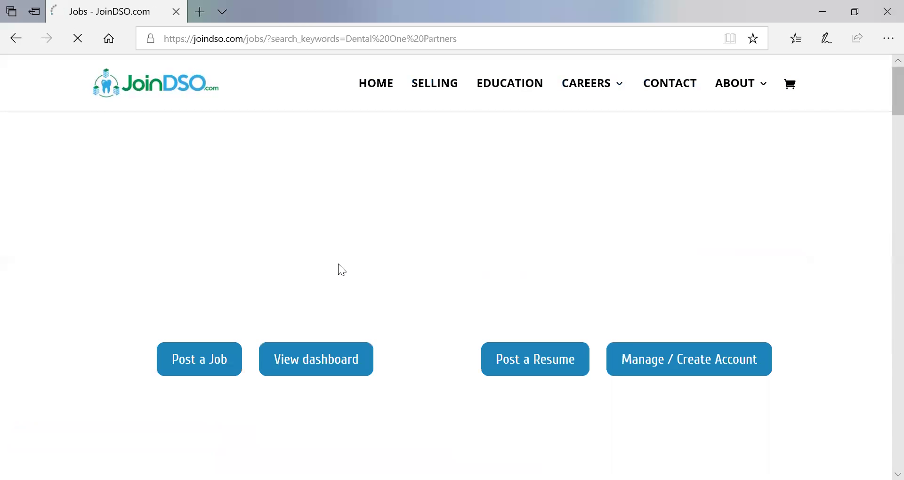
scroll(406, 246, down, 3)
scroll(406, 246, down, 3)
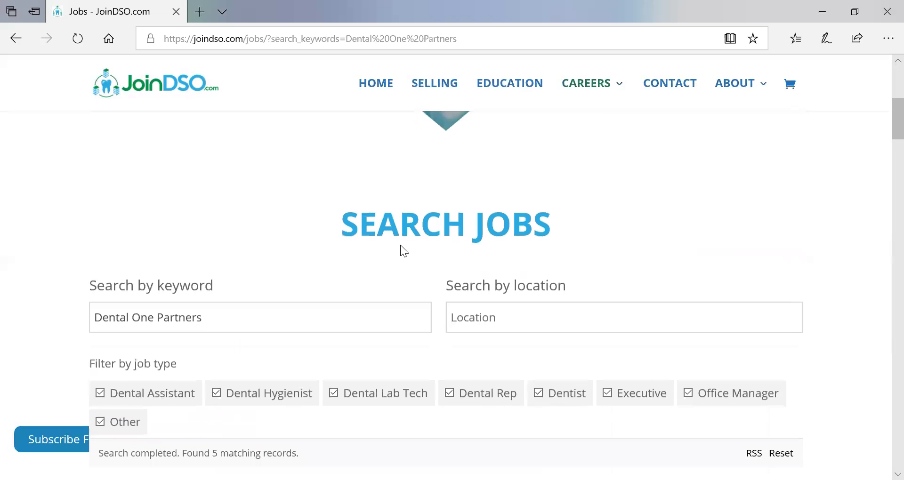
scroll(401, 249, down, 6)
scroll(400, 250, down, 12)
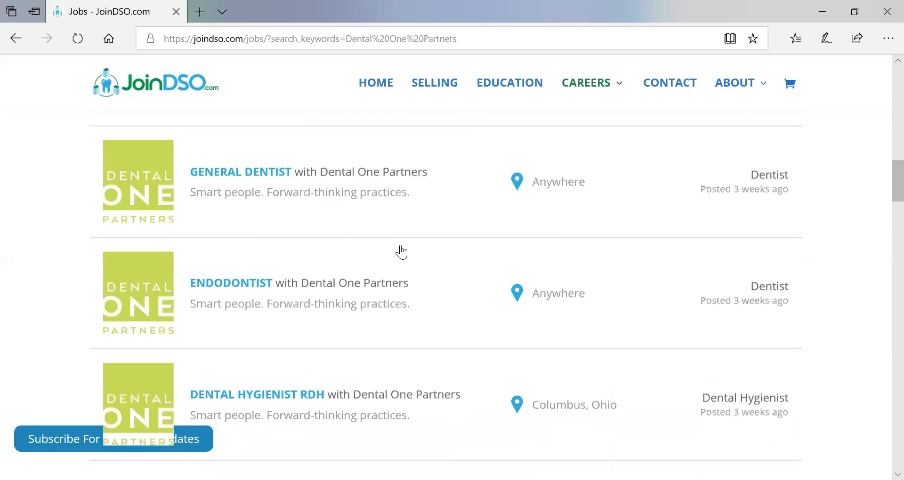
scroll(400, 249, up, 20)
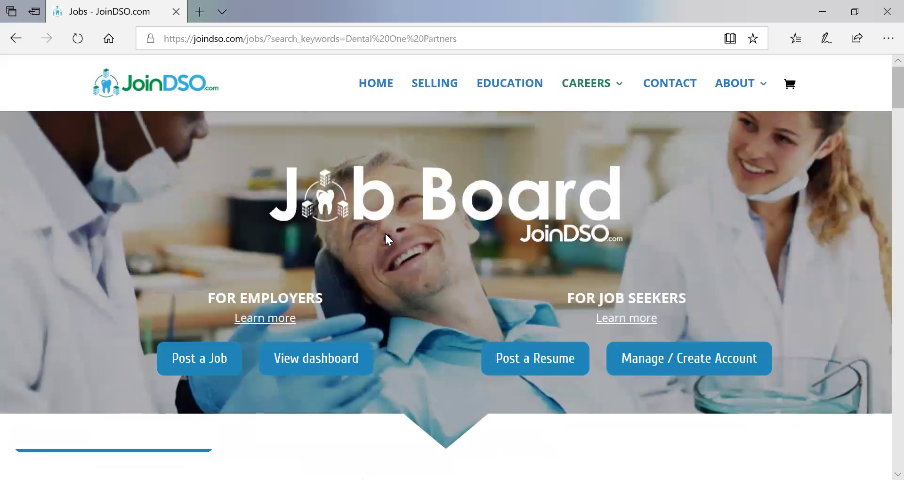
- Open the job board from the JoinDSO home page and view its keyword, location and job type search options
click(172, 92)
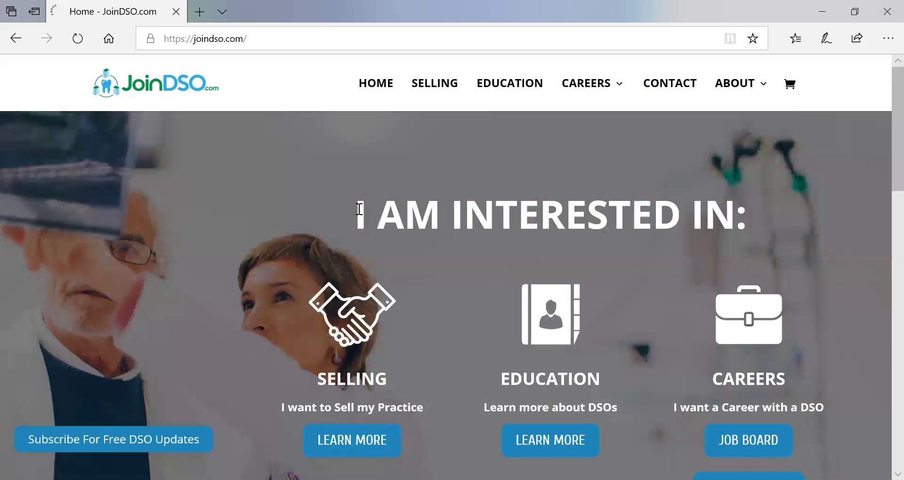
scroll(649, 272, down, 2)
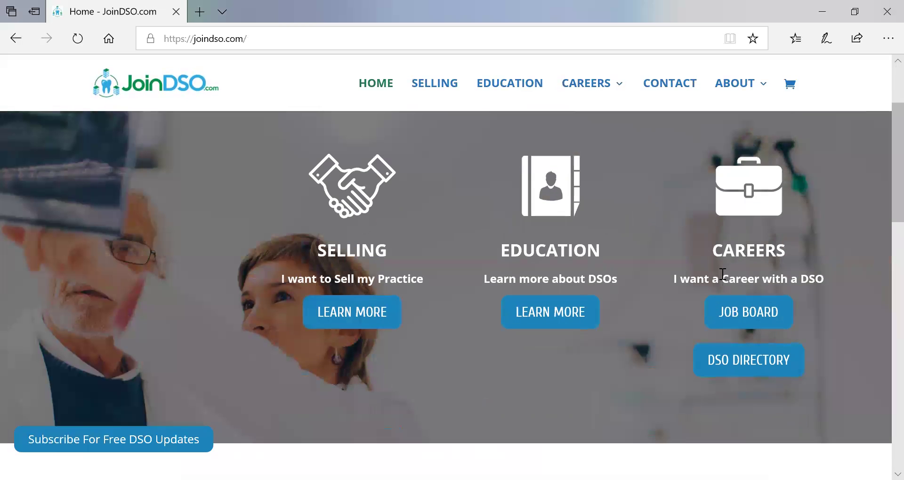
click(749, 313)
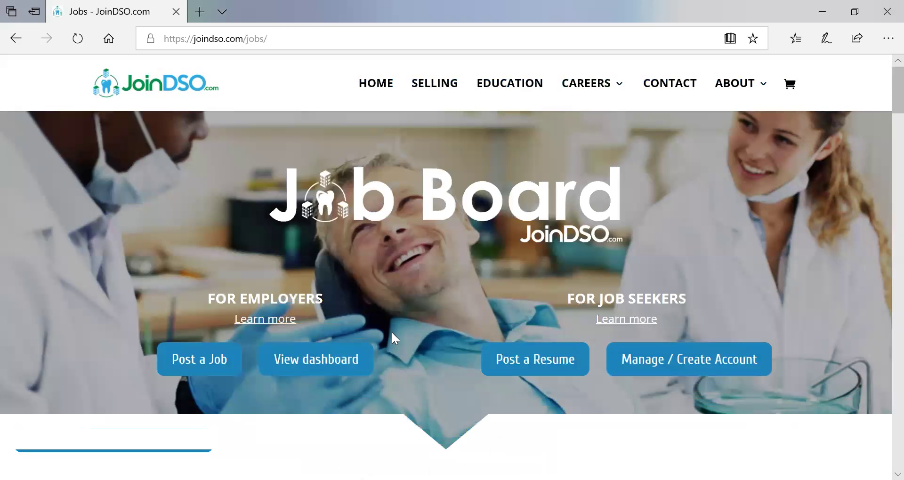
scroll(448, 272, down, 5)
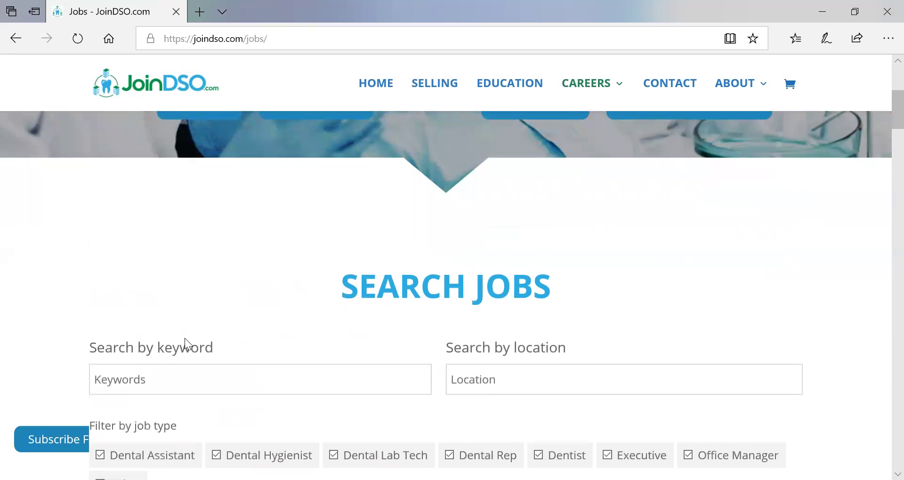
scroll(185, 339, down, 4)
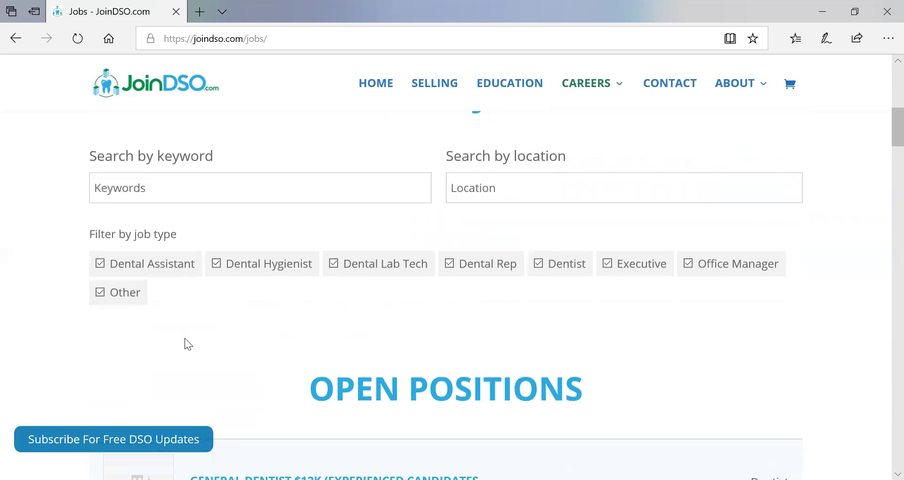